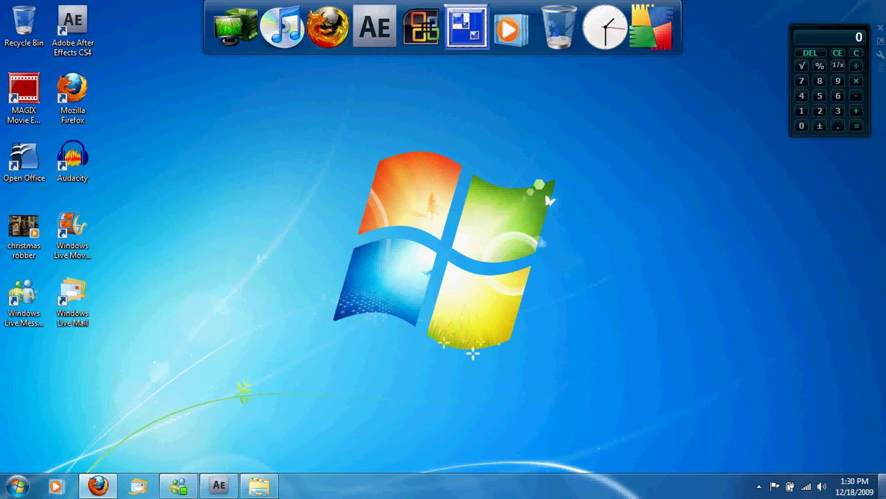
Open 'logo picture' from the Pictures library via Start, then minimize the library window
key(super)
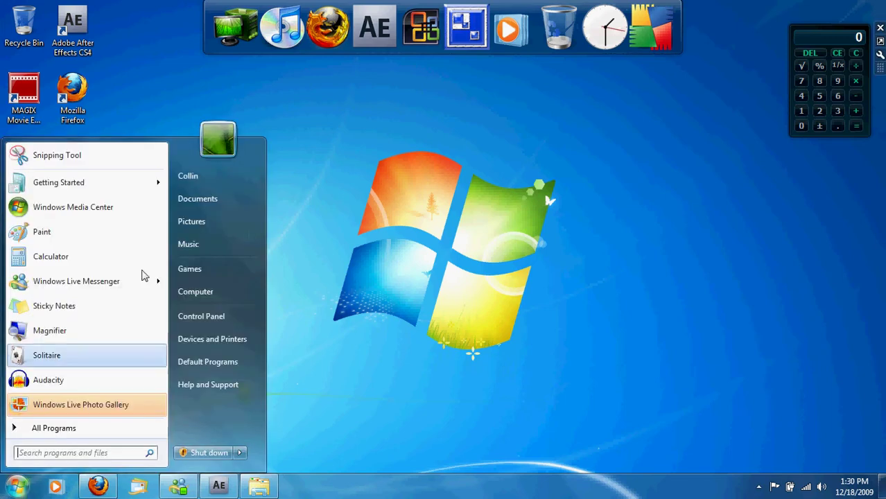
click(230, 220)
scroll(471, 221, down, 5)
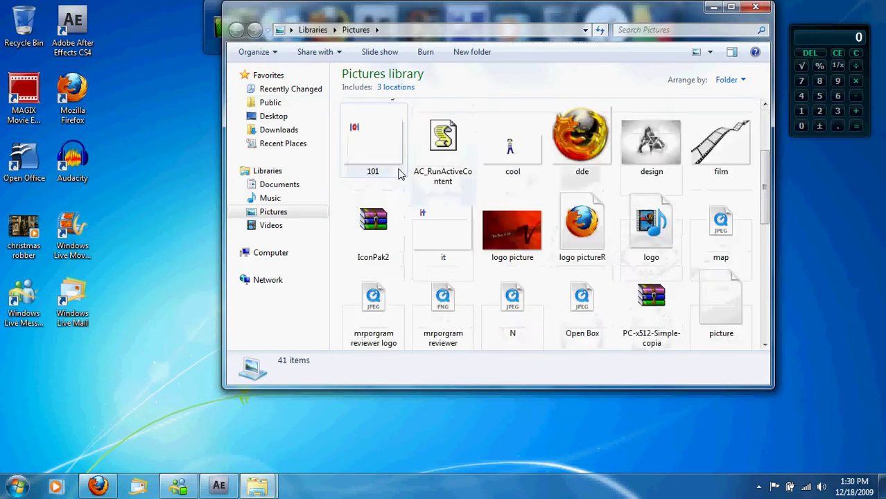
scroll(448, 184, up, 5)
scroll(630, 286, down, 3)
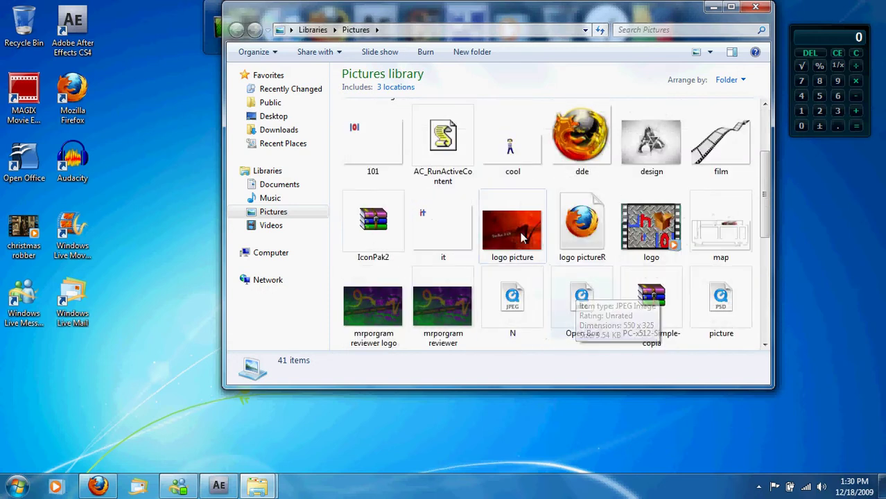
click(513, 229)
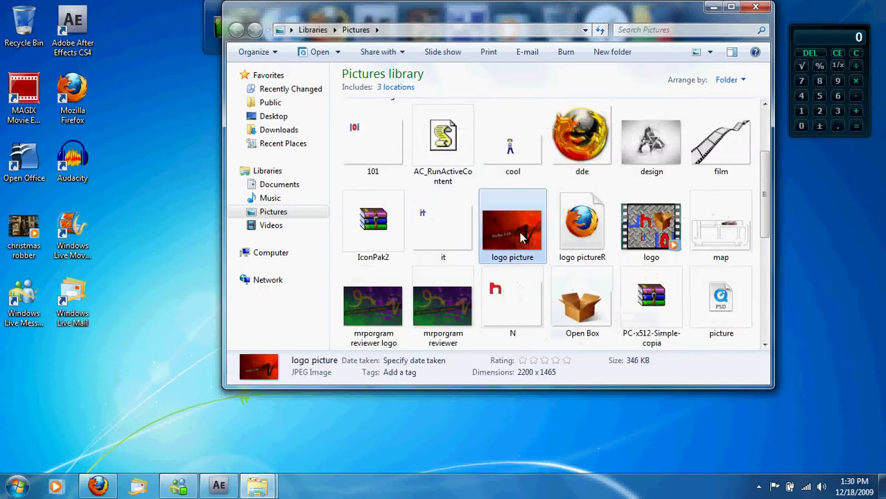
click(715, 7)
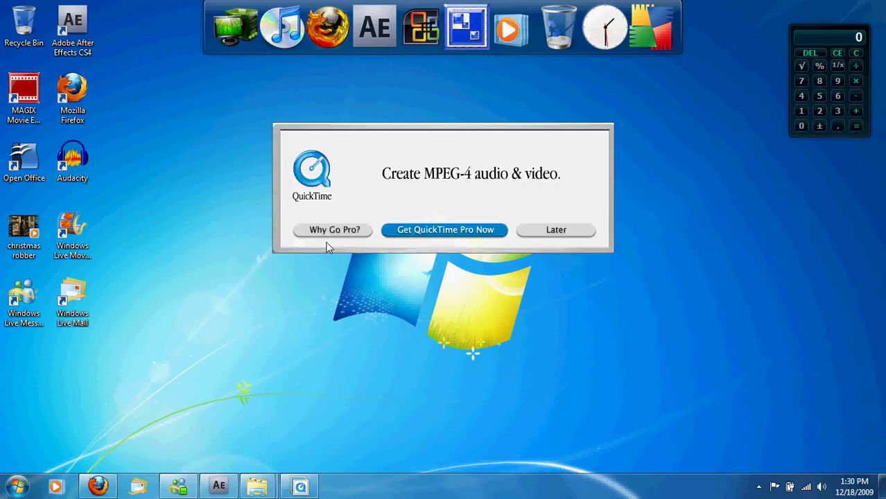
Dismiss the QuickTime Pro prompt, view the UnBox It 101 logo, close it, and bring up Start
click(533, 232)
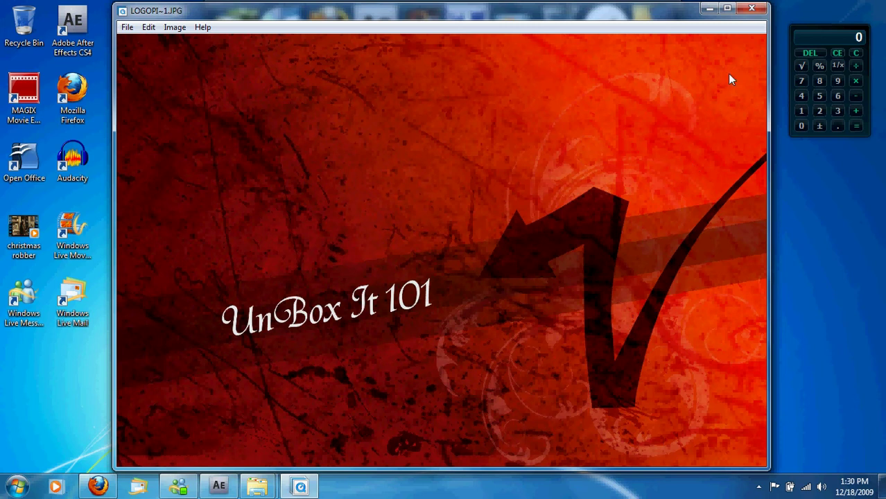
click(752, 8)
key(super)
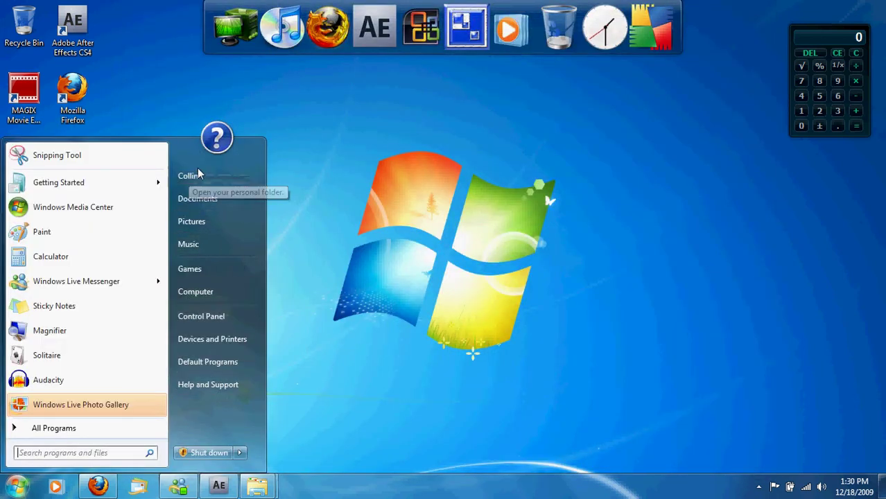
Preview 'mrpogram reviewer' from the Pictures library, then close the viewer and Explorer window
click(220, 199)
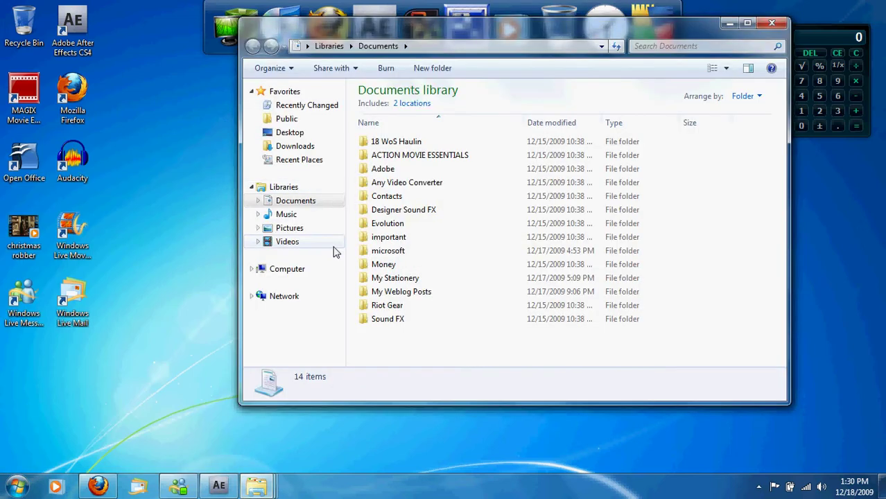
click(311, 229)
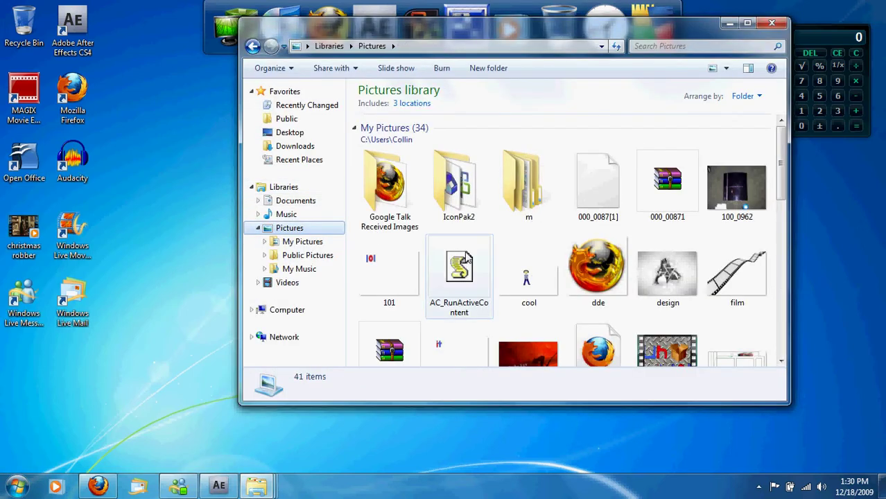
drag(781, 154, 780, 231)
click(459, 170)
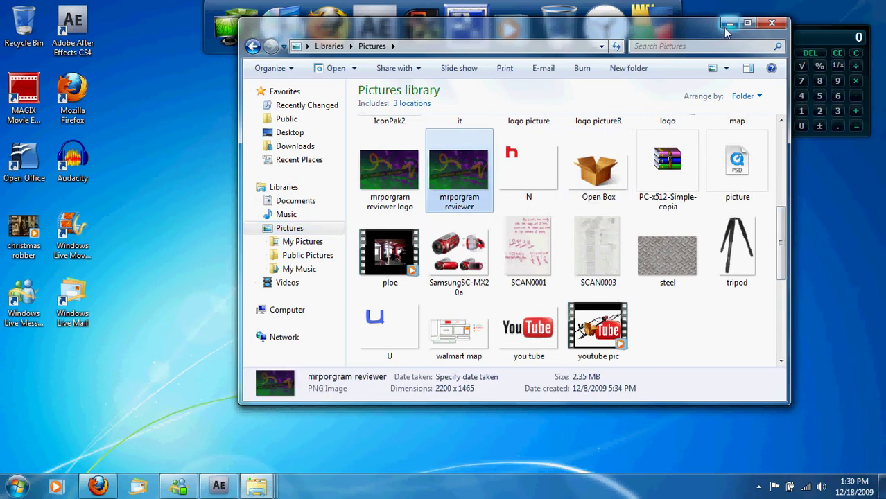
key(Return)
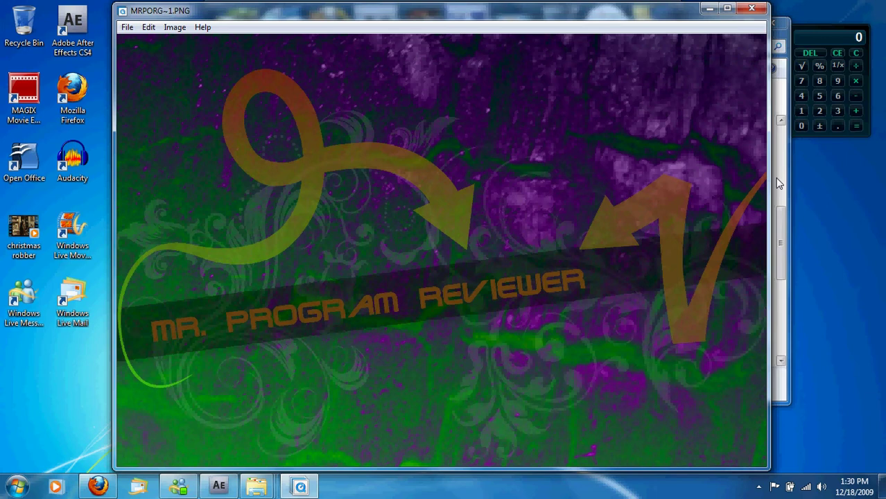
click(752, 8)
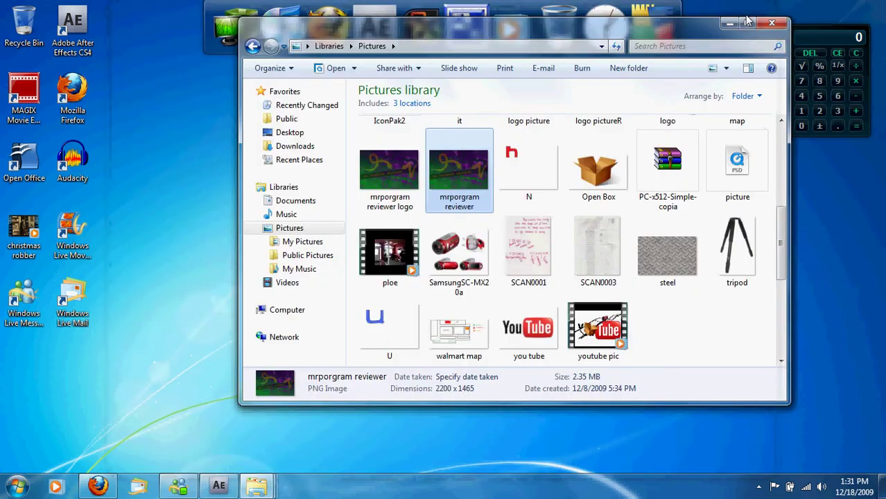
click(767, 25)
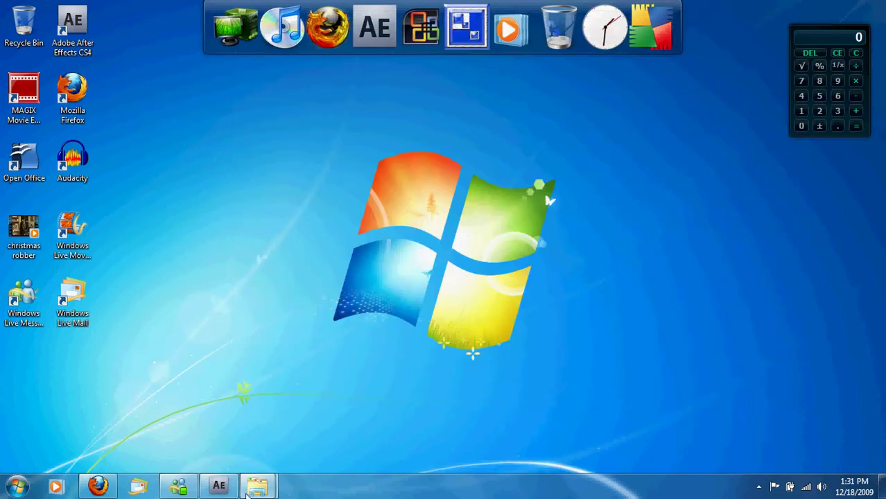
Bring the Grayscale Explorer window forward and move it up beside After Effects
click(219, 488)
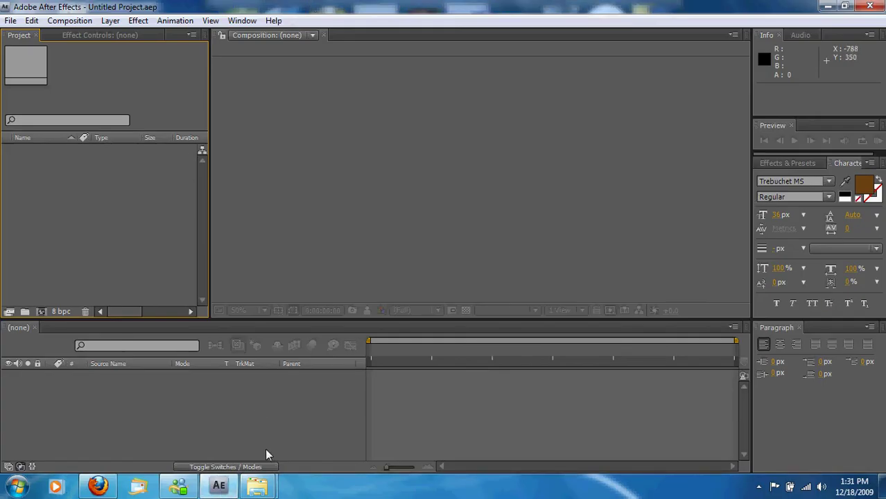
mouse_move(257, 492)
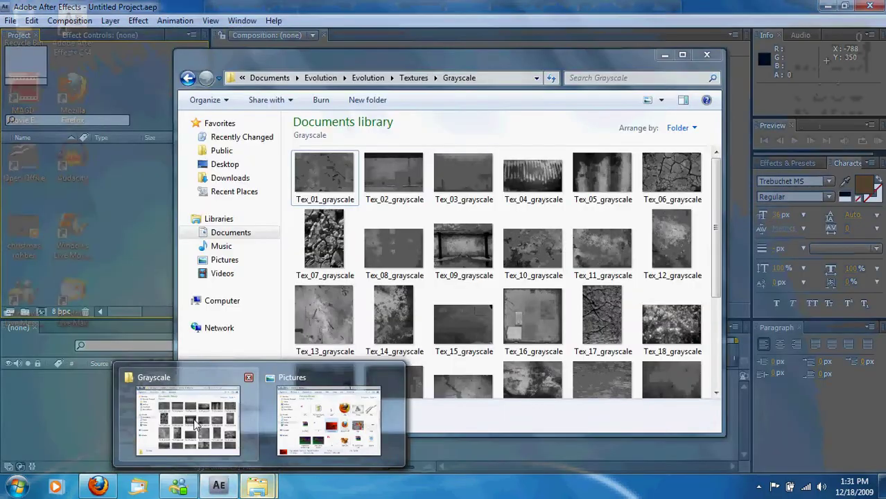
click(192, 420)
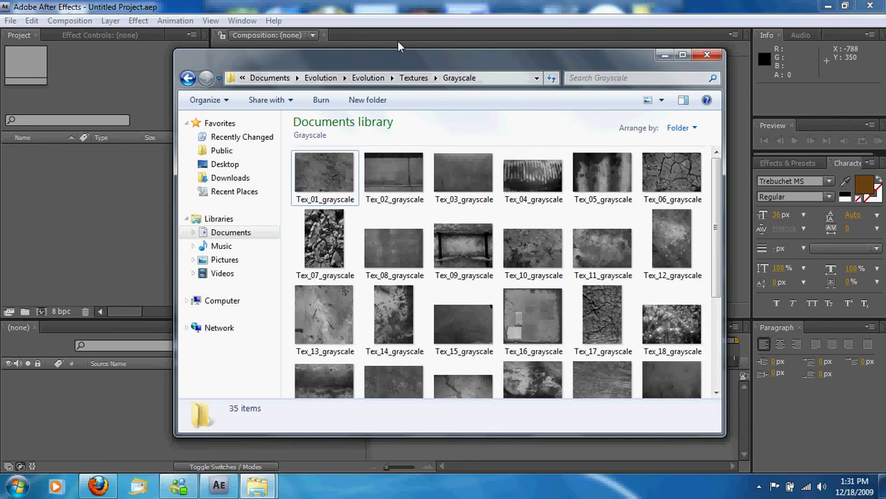
drag(395, 65, 425, 34)
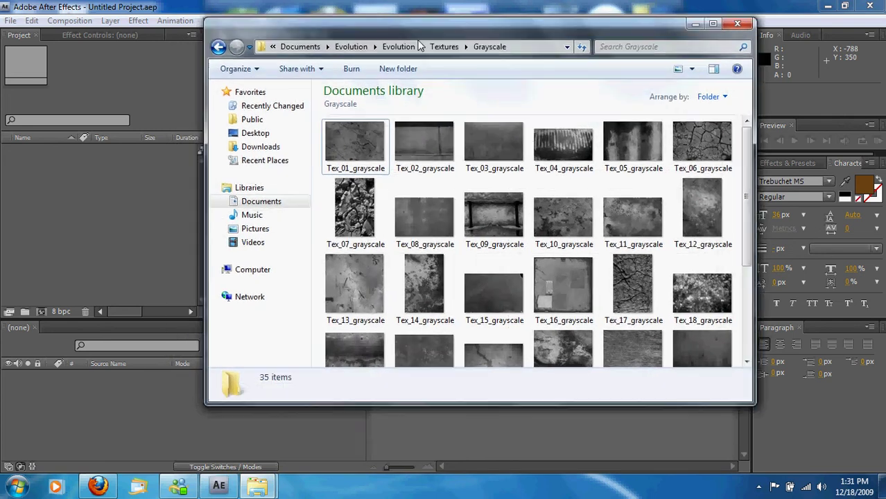
Navigate to Evolution > Evolution > Textures > Grayscale and drag Tex_14_grayscale into the Project panel
click(351, 46)
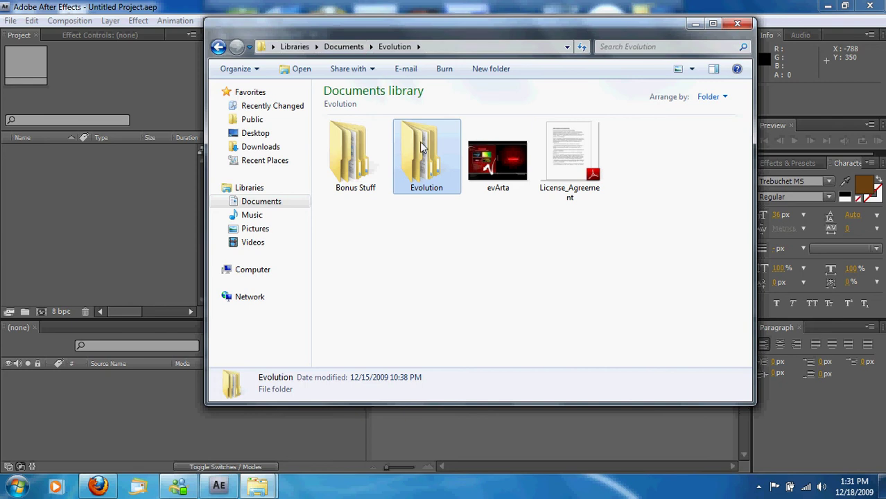
double_click(425, 147)
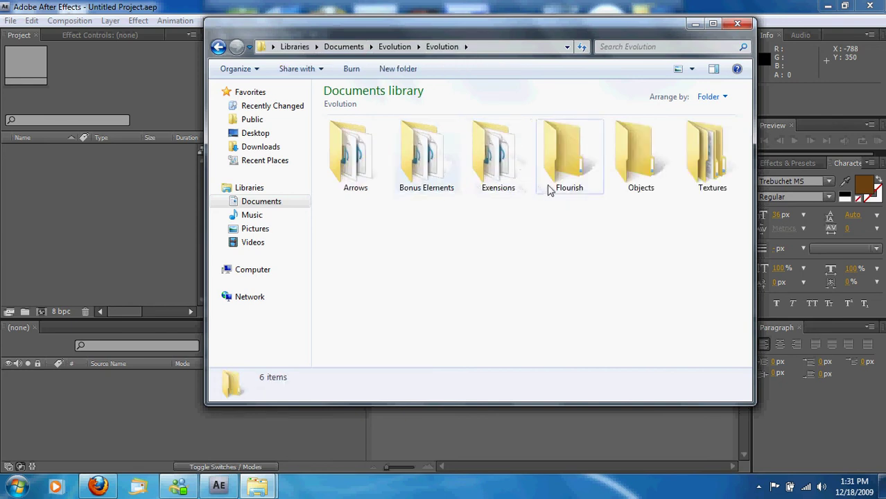
double_click(718, 172)
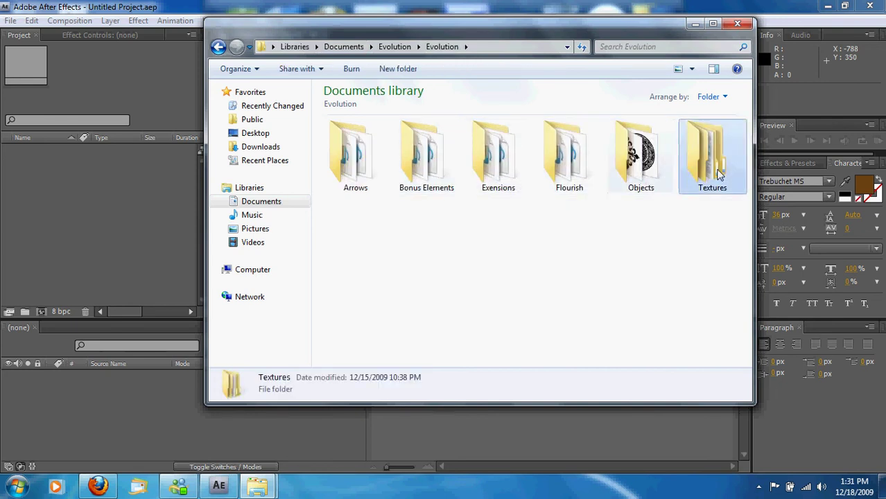
double_click(419, 171)
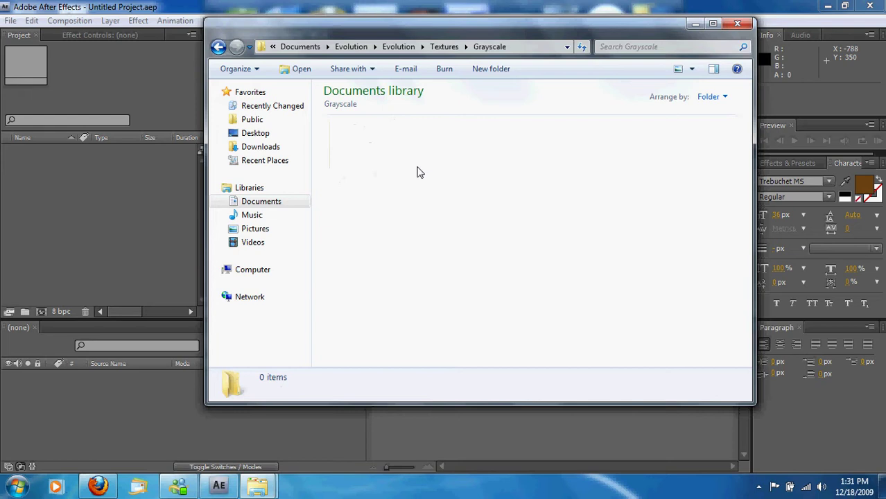
scroll(510, 278, down, 1)
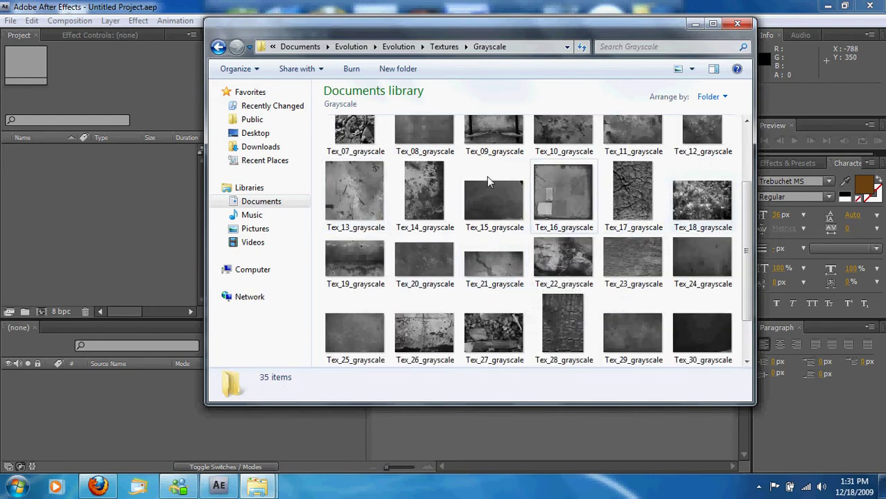
drag(421, 184, 97, 217)
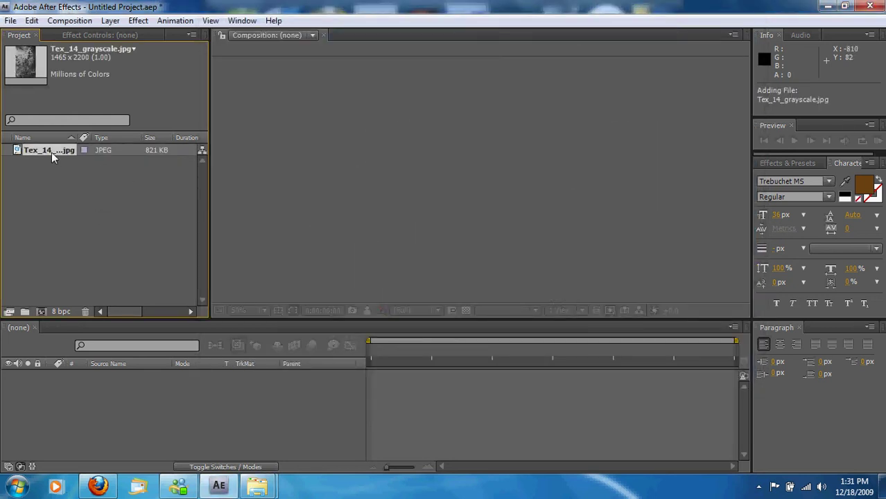
Make a Tex_14_grayscale comp from the JPEG and set the texture layer's Scale to 58%
drag(52, 152, 496, 418)
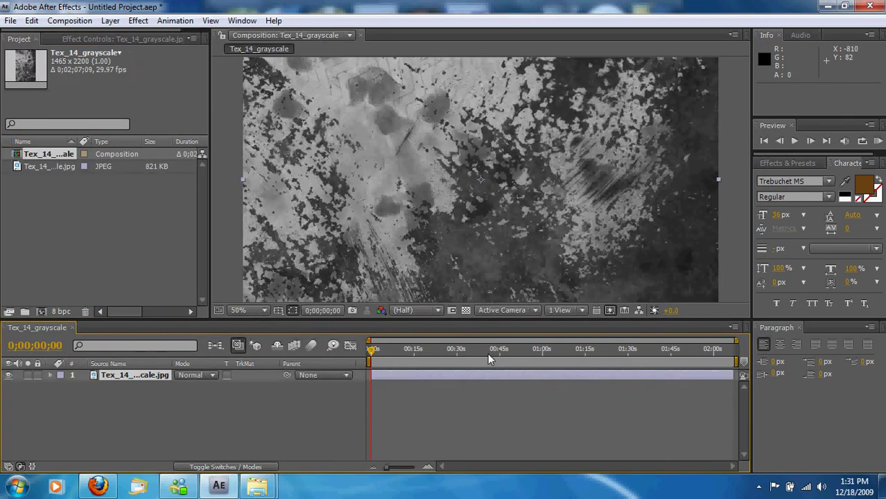
scroll(484, 253, up, 2)
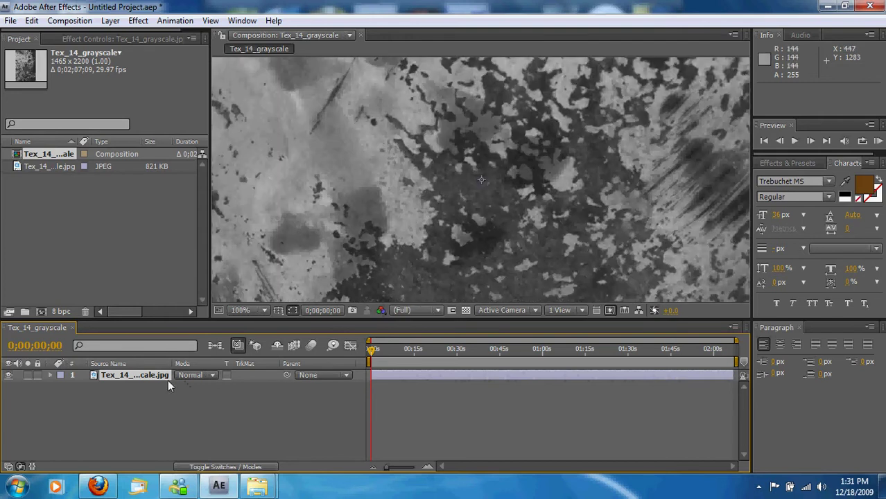
click(155, 378)
key(s)
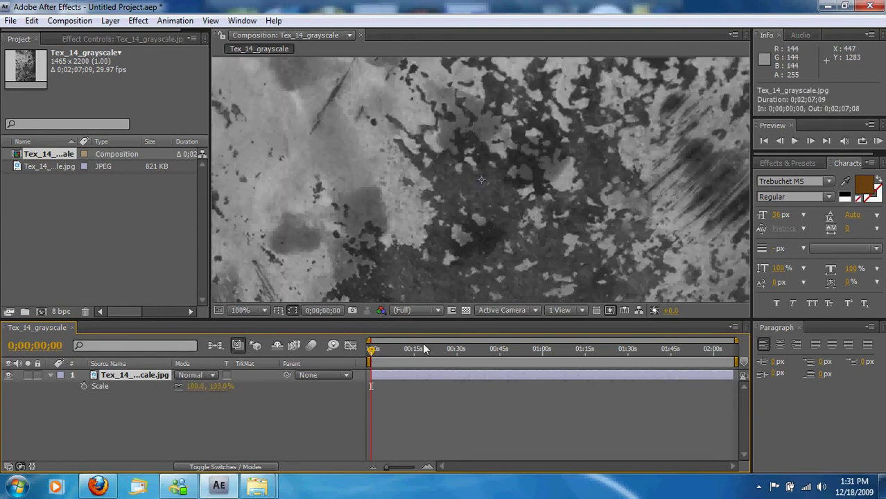
click(212, 387)
text(50)
key(Return)
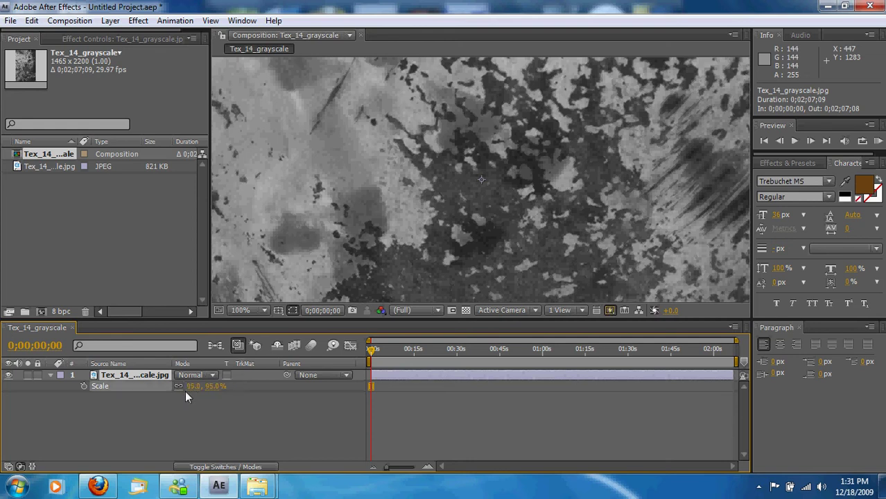
drag(204, 388, 199, 389)
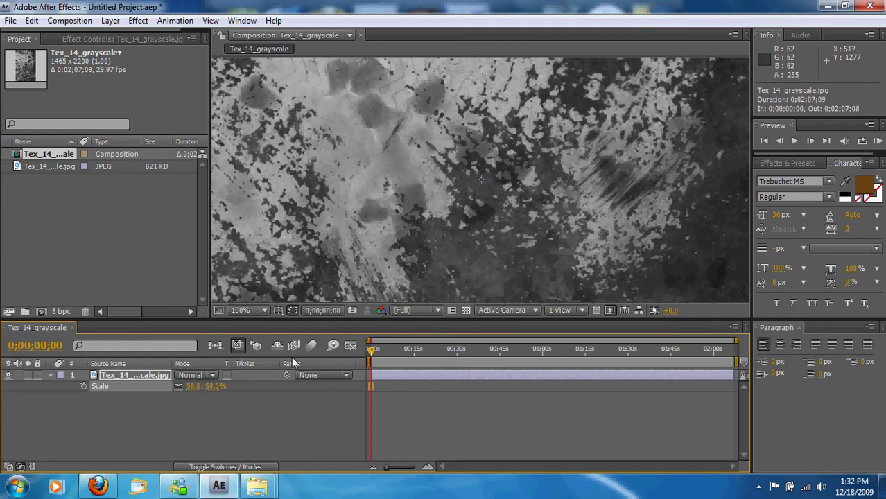
click(140, 401)
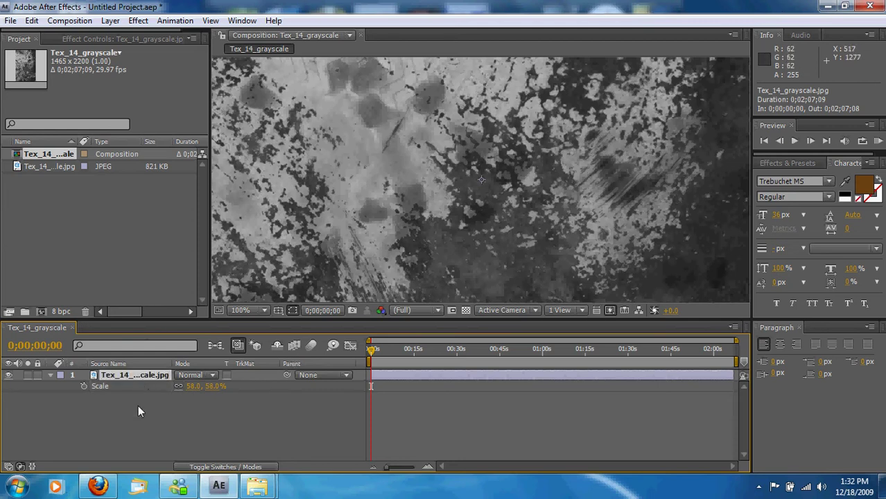
Apply Brightness & Contrast to the texture with Brightness 28 and Contrast 100
click(136, 23)
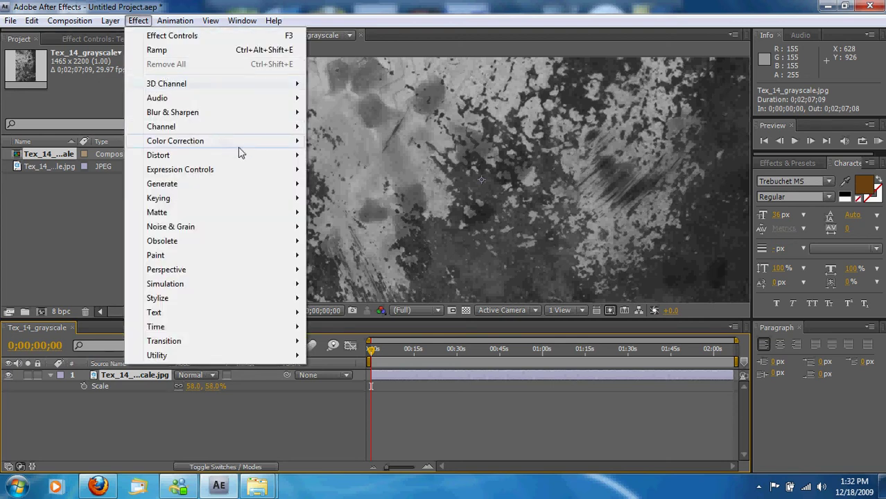
mouse_move(238, 146)
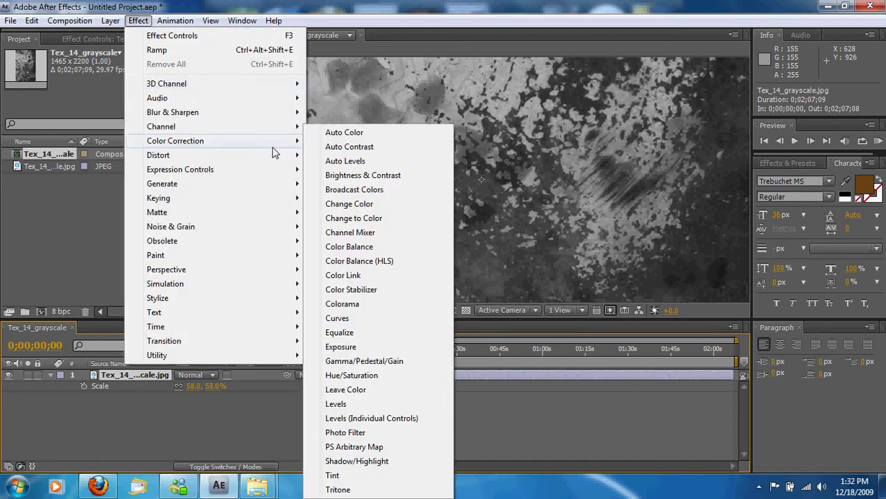
click(332, 177)
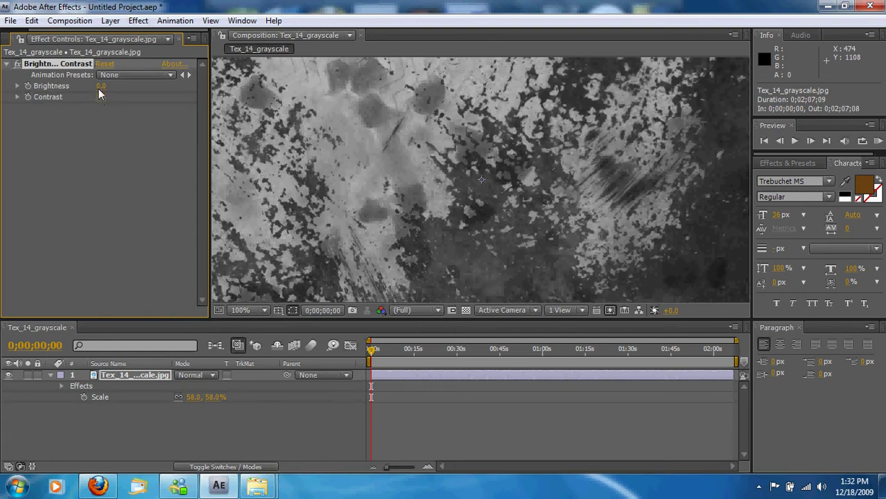
drag(102, 88, 47, 94)
drag(106, 99, 44, 86)
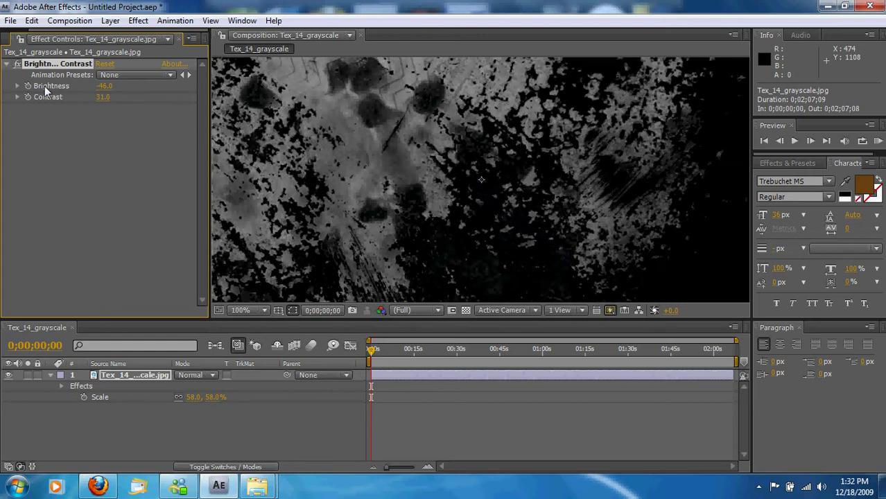
drag(108, 88, 204, 97)
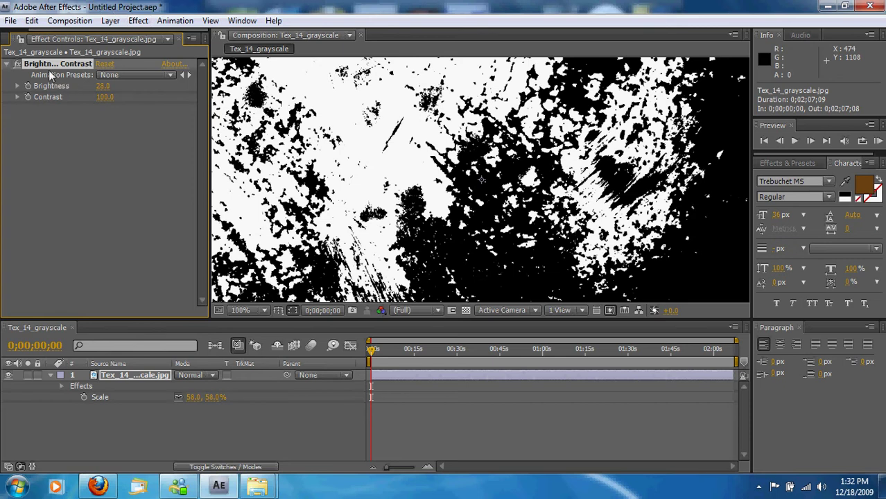
click(148, 378)
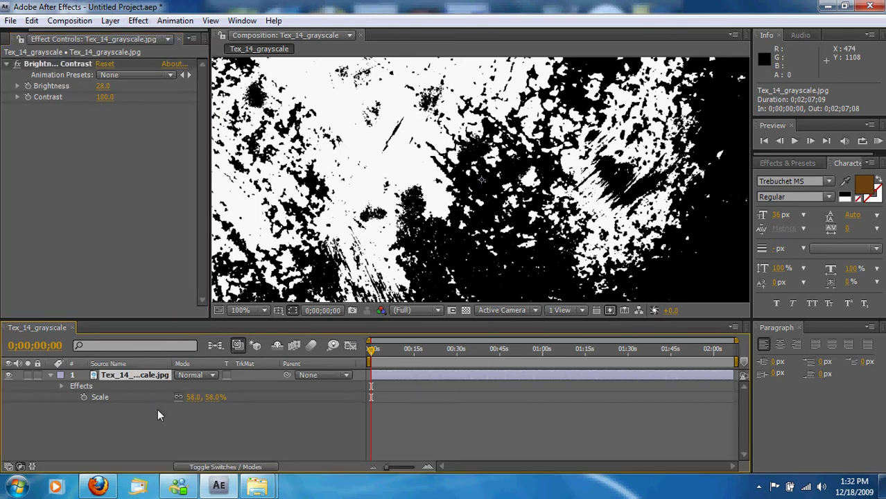
Create a comp-sized solid, Dark Red Solid 1, through New > Solid with Make Comp Size
right_click(158, 417)
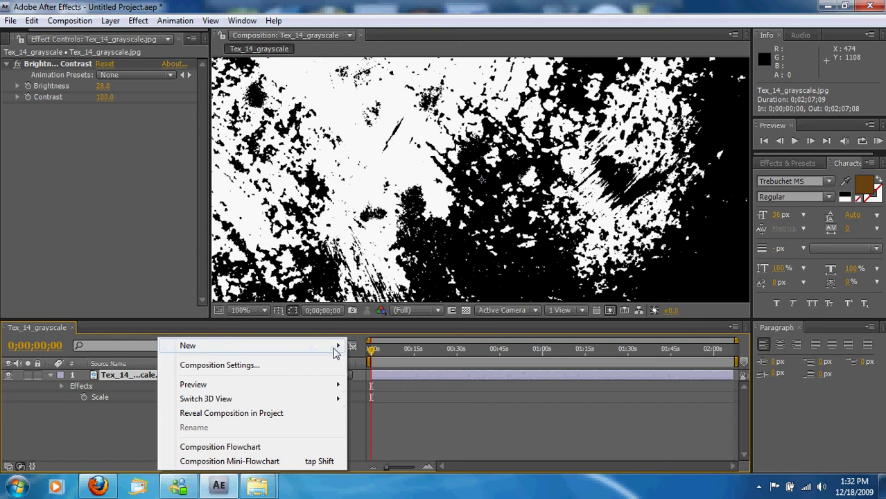
mouse_move(336, 350)
click(378, 379)
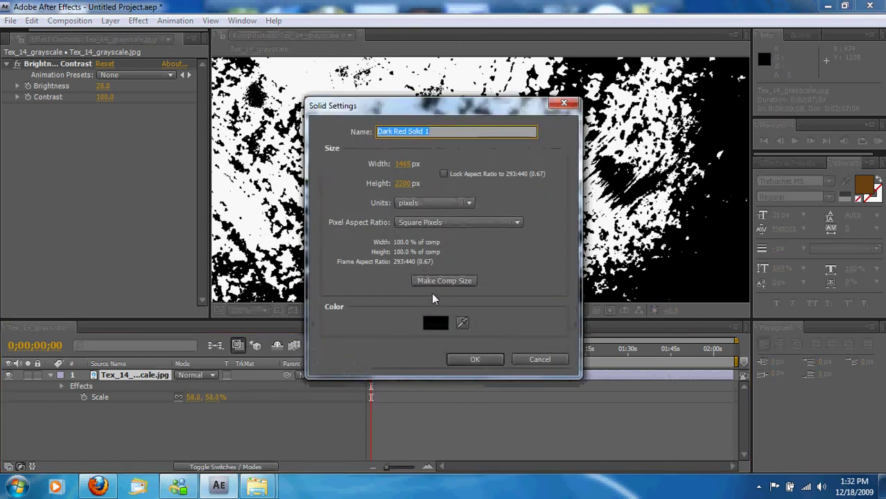
click(440, 284)
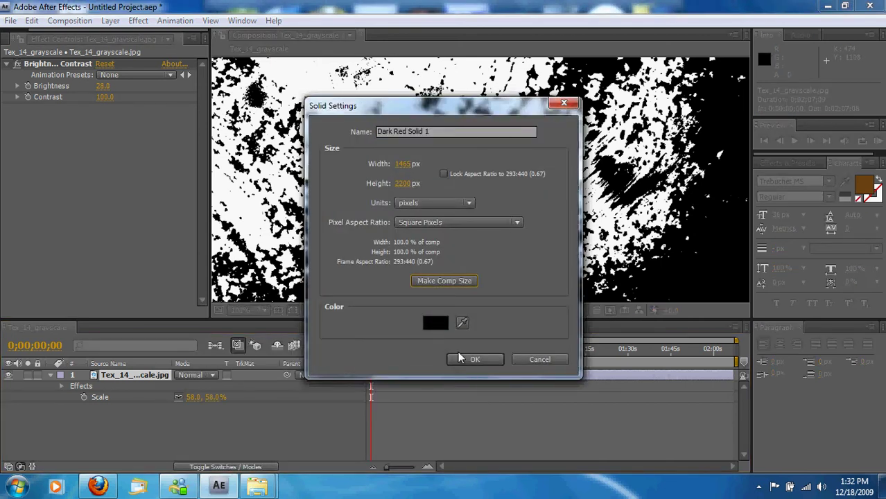
click(461, 359)
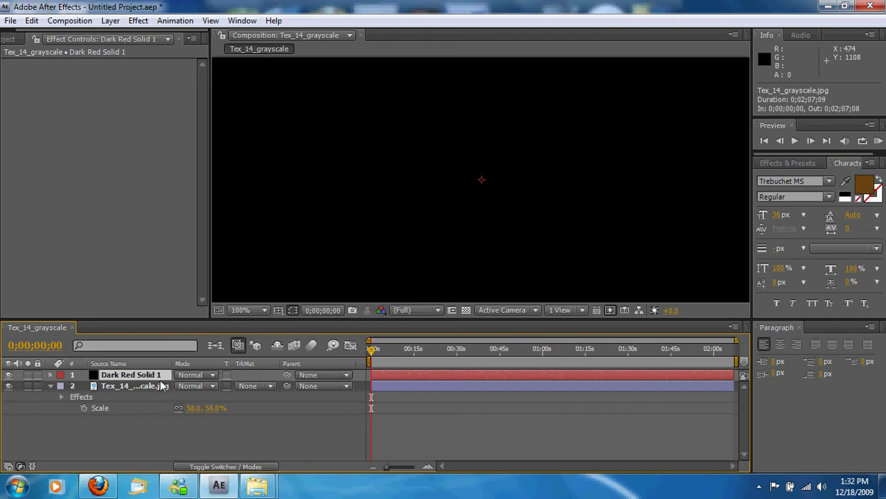
Apply Ramp to the solid and set its Start Color to dark red 780505
click(138, 21)
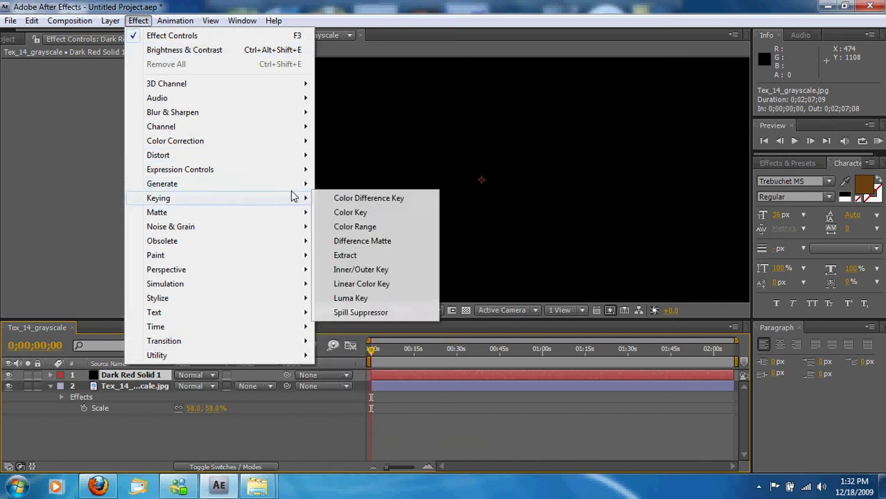
mouse_move(299, 184)
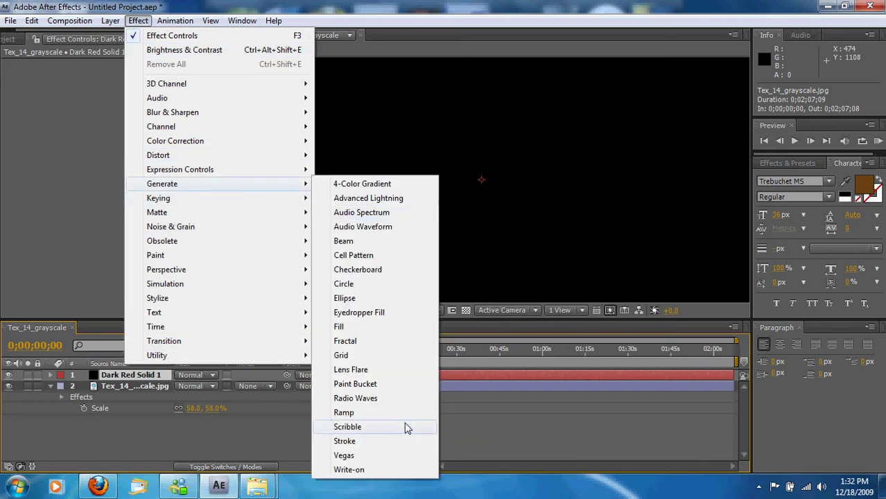
click(402, 413)
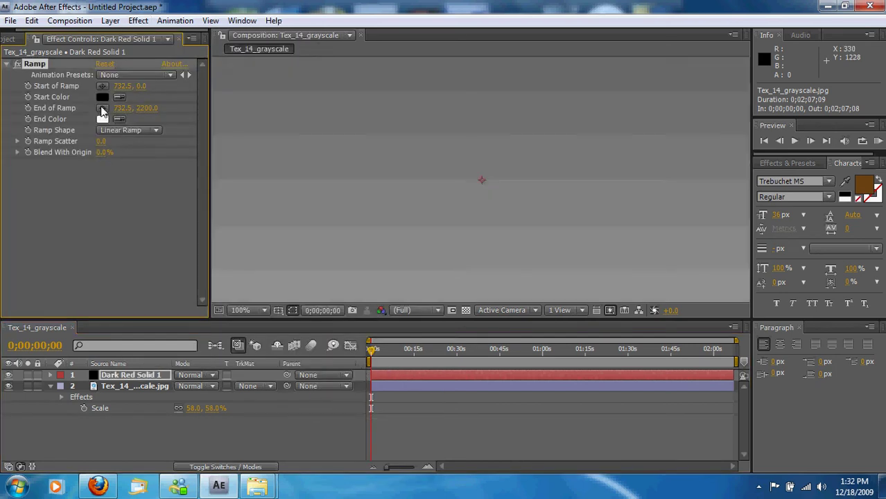
click(102, 97)
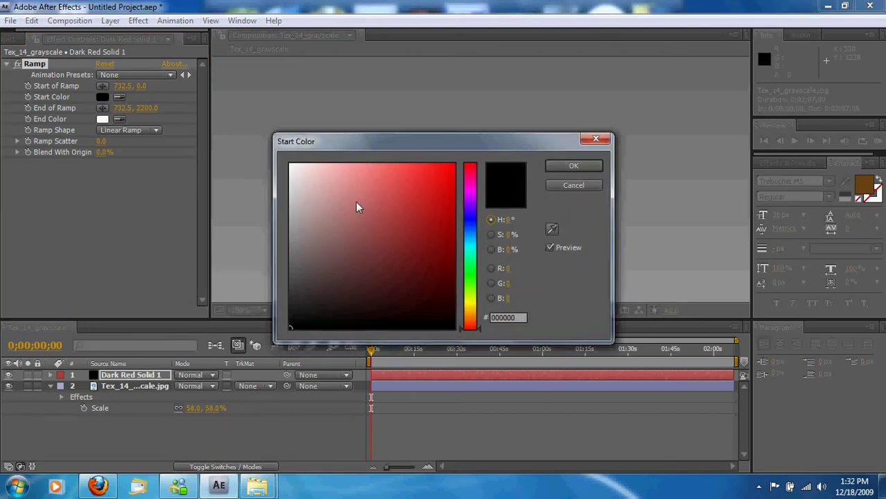
drag(436, 184, 447, 252)
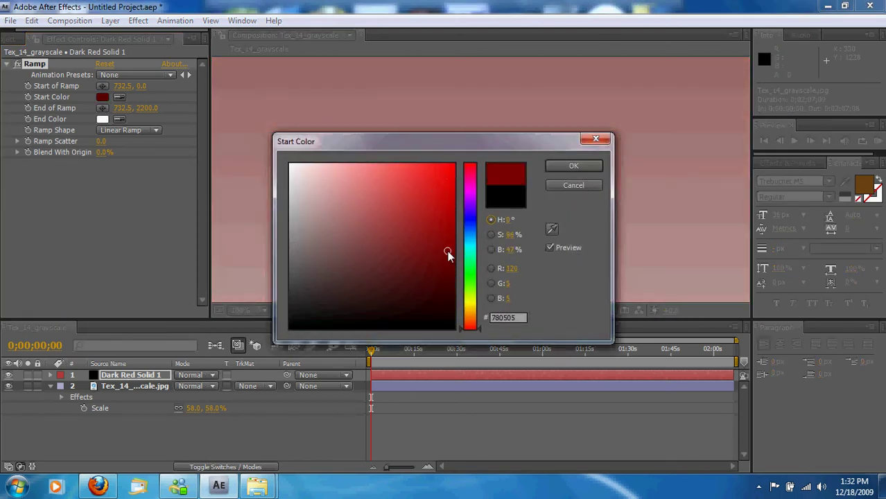
click(575, 167)
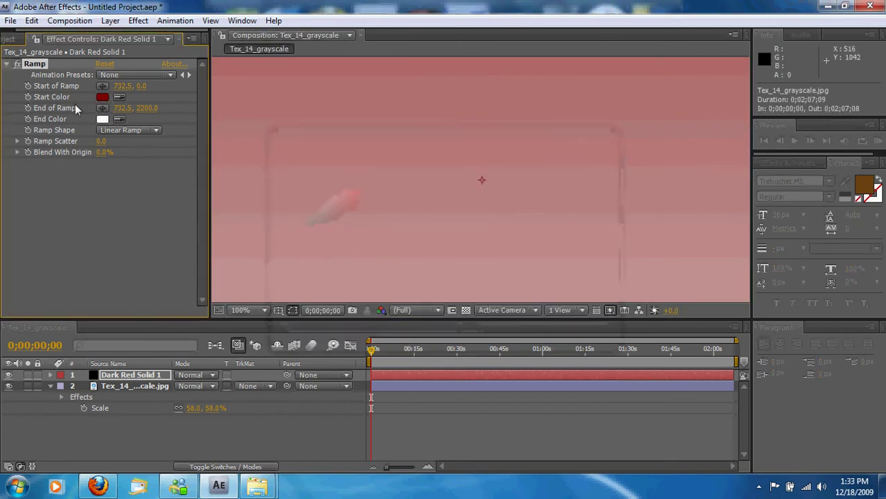
Set the Ramp's End Color to orange AF7E09
click(102, 119)
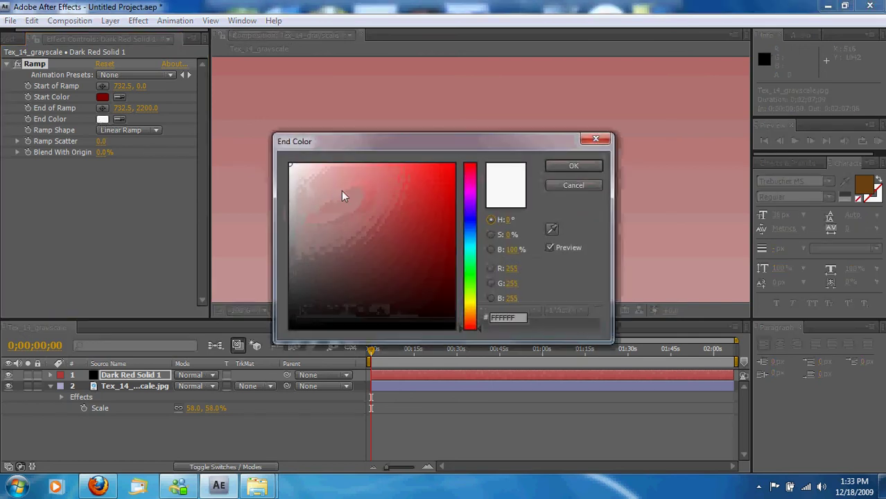
mouse_move(473, 308)
mouse_down()
mouse_move(471, 331)
mouse_move(469, 310)
mouse_up()
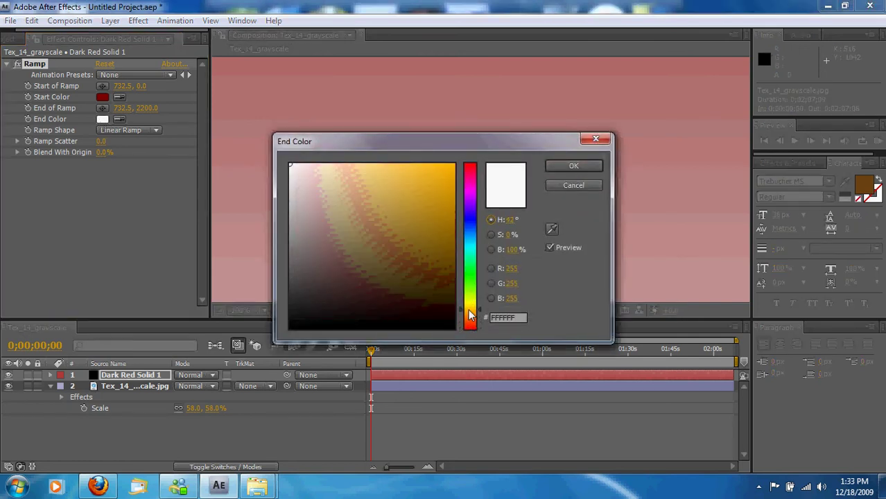
drag(428, 284, 446, 219)
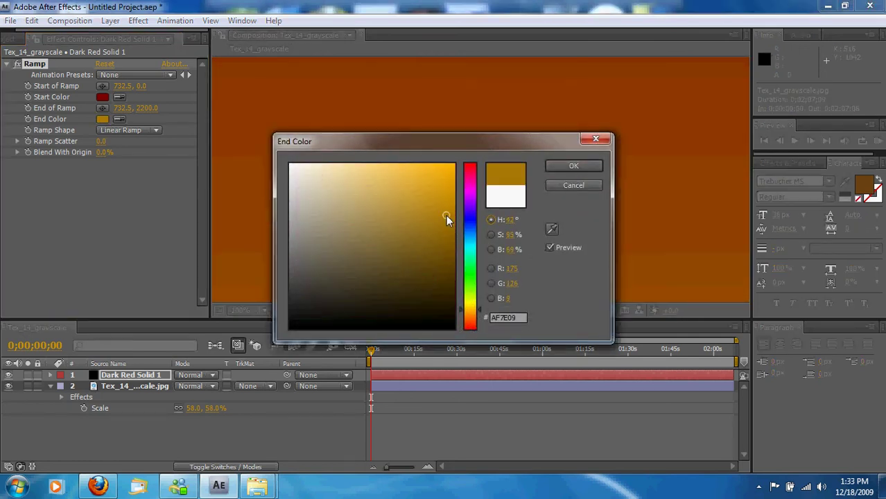
click(577, 165)
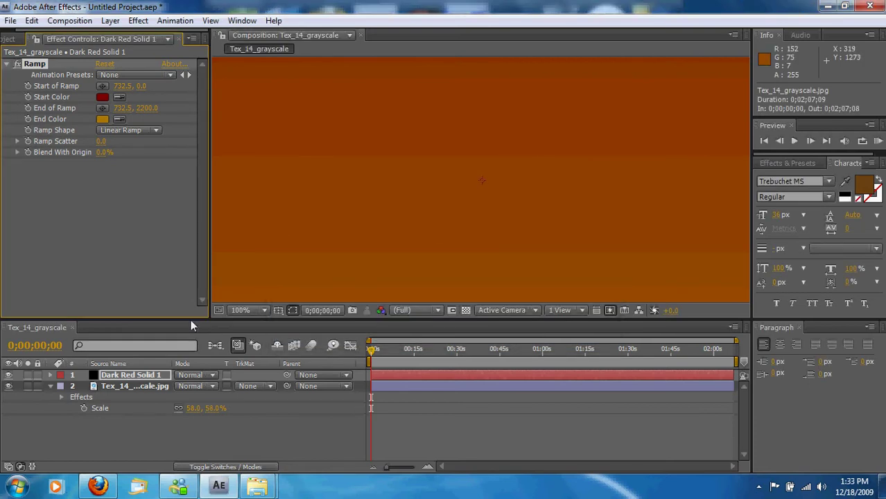
Move Dark Red Solid 1 below the texture layer and set the texture's blending mode to Overlay
click(147, 376)
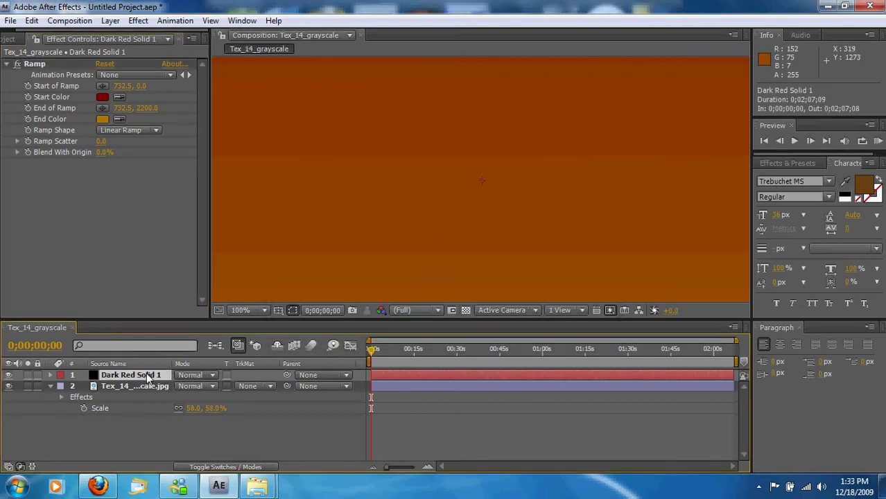
drag(147, 378, 149, 411)
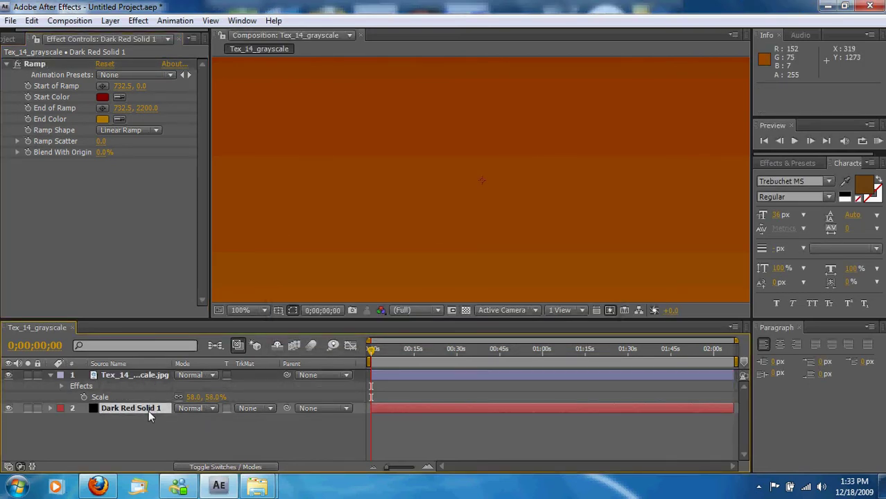
click(152, 377)
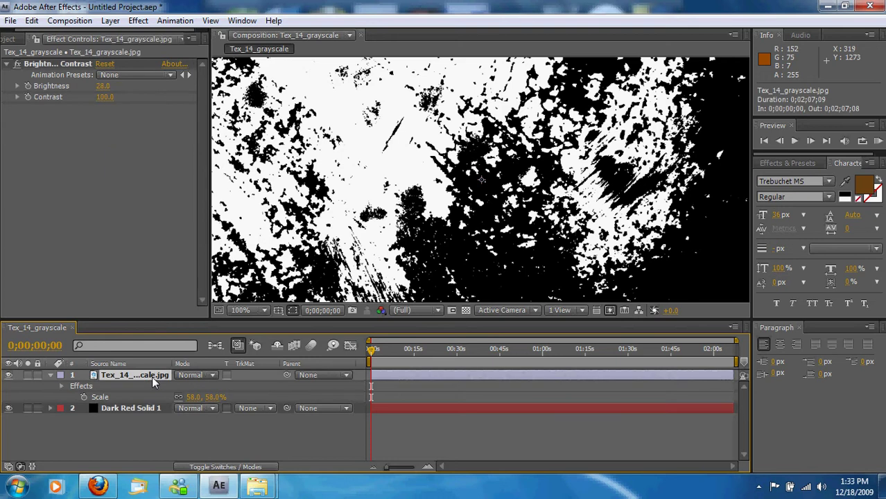
click(214, 378)
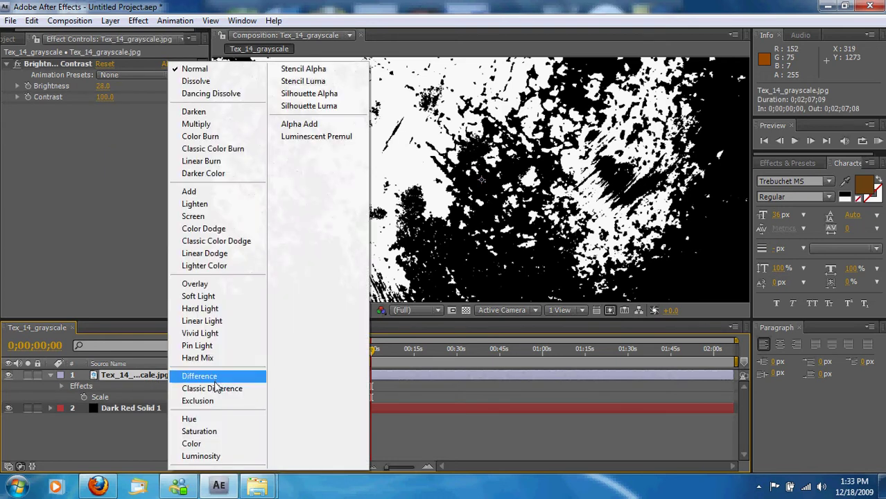
click(208, 285)
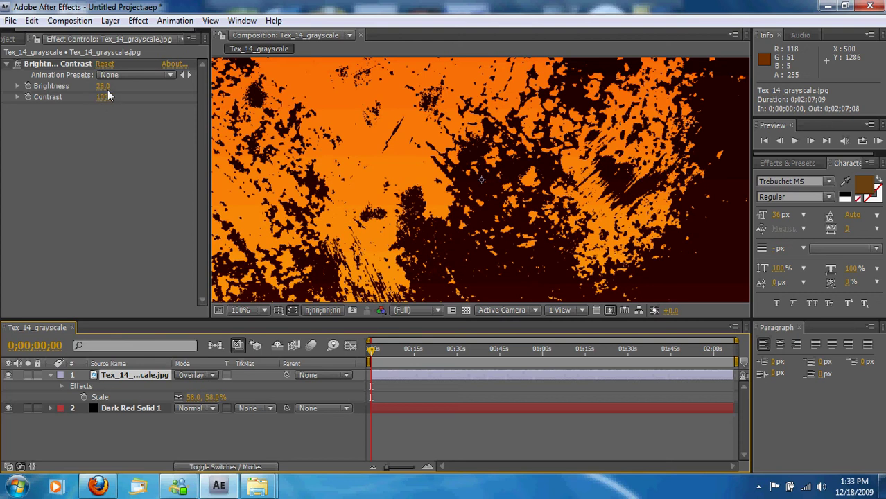
Retune Brightness to 12, then stretch the texture to 66.7, 58.0% scale to fill the frame
mouse_move(104, 86)
mouse_down()
mouse_move(84, 92)
mouse_move(95, 88)
mouse_up()
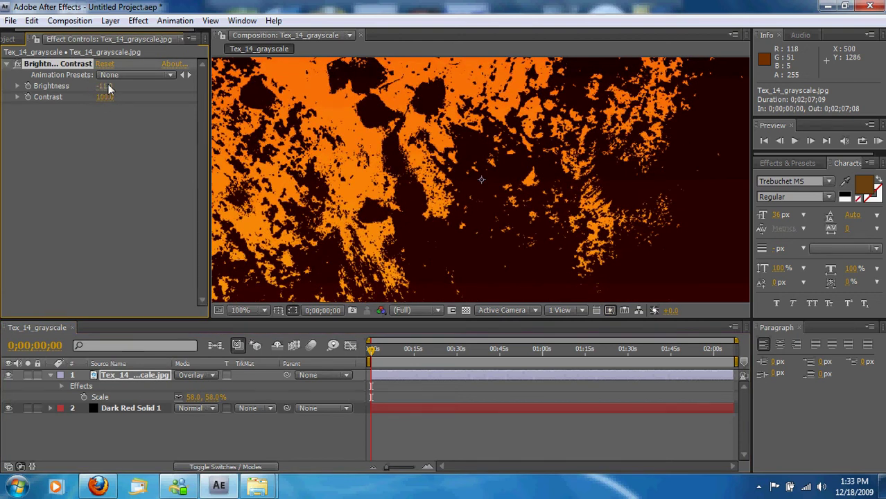
drag(108, 88, 124, 98)
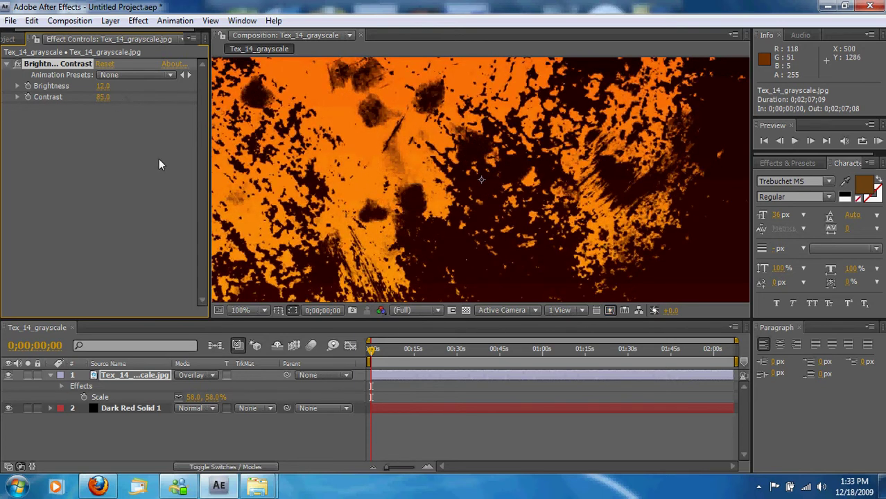
drag(395, 209, 372, 205)
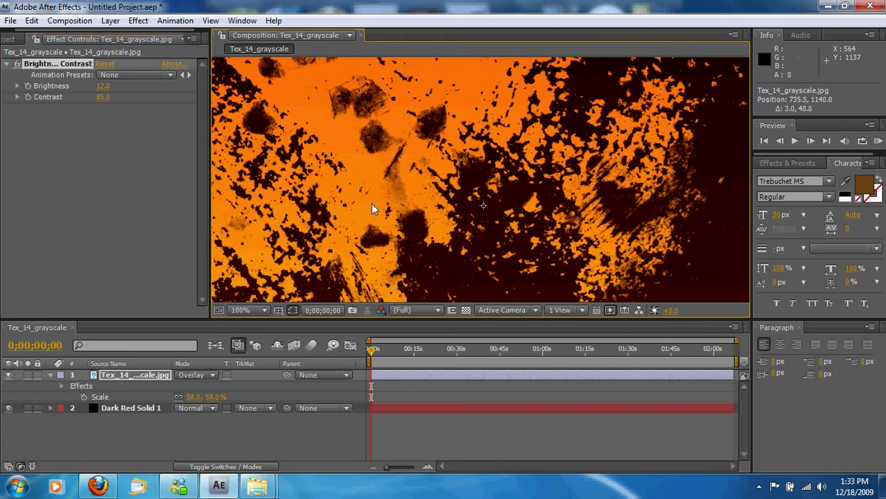
key(ctrl+z)
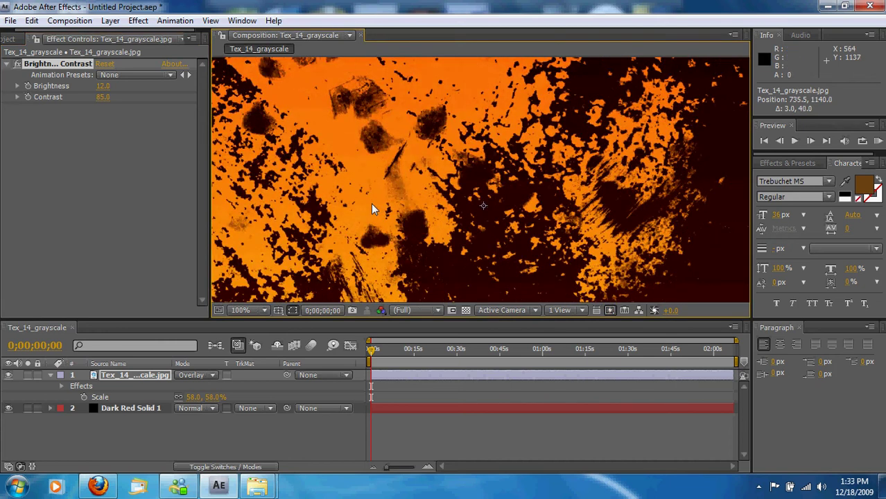
drag(371, 203, 300, 201)
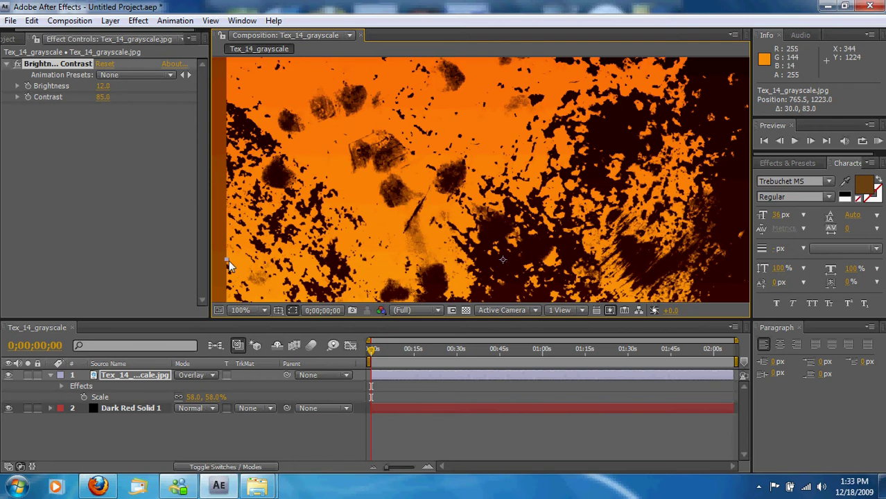
drag(207, 260, 187, 260)
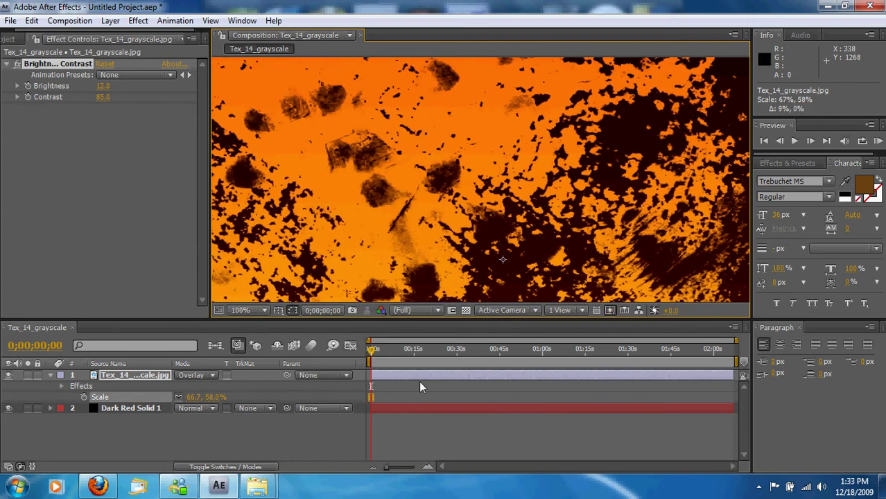
Create a new comp-sized black solid layer
right_click(198, 421)
mouse_move(381, 351)
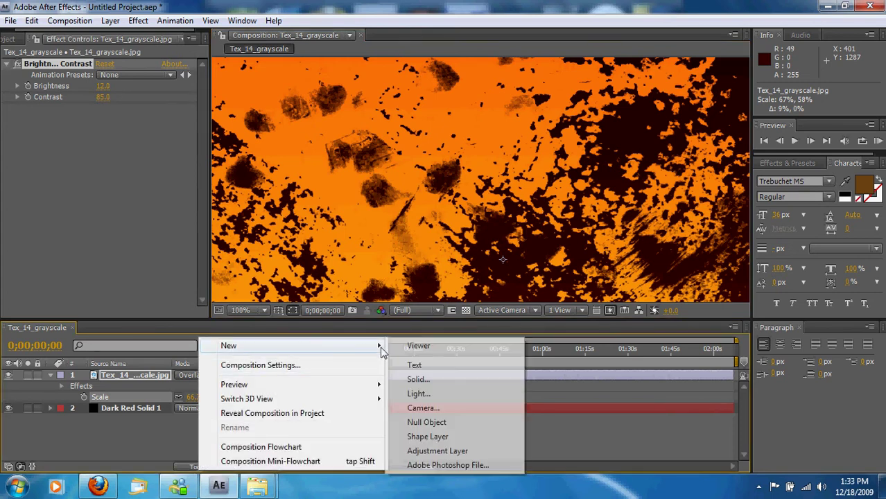
click(426, 380)
click(433, 280)
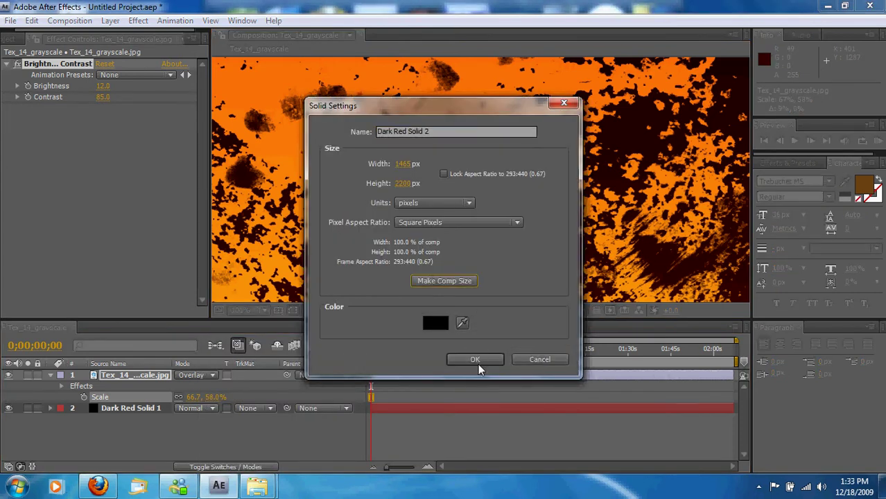
click(476, 360)
Scale the black solid into a thin bar spanning the frame's full width
key(comma)
key(comma)
key(comma)
key(comma)
key(comma)
key(comma)
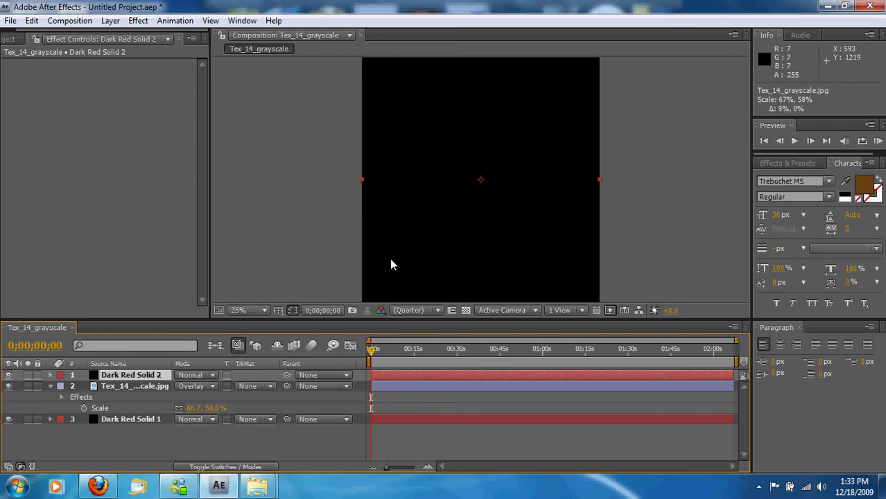
drag(483, 138, 491, 177)
key(period)
key(period)
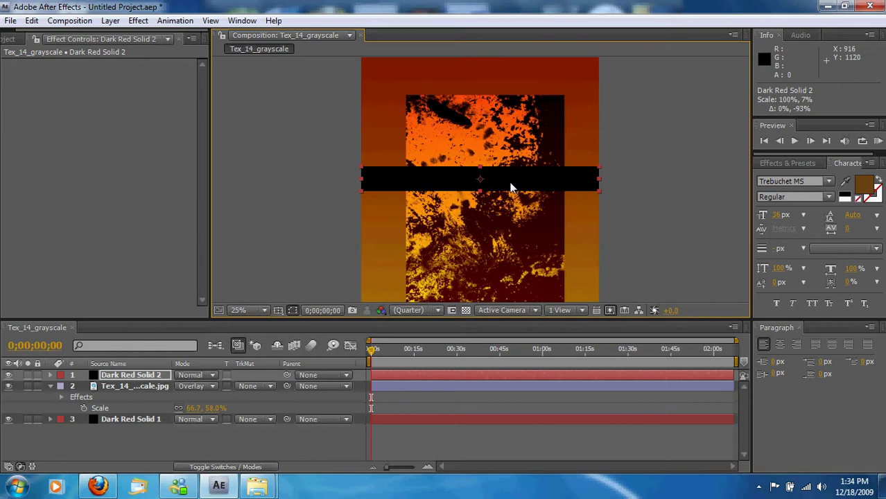
key(period)
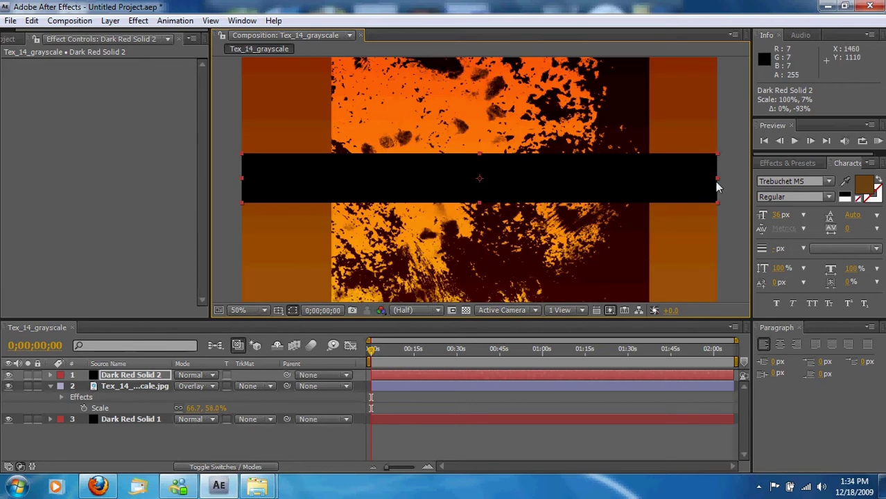
drag(717, 178, 568, 174)
key(period)
key(period)
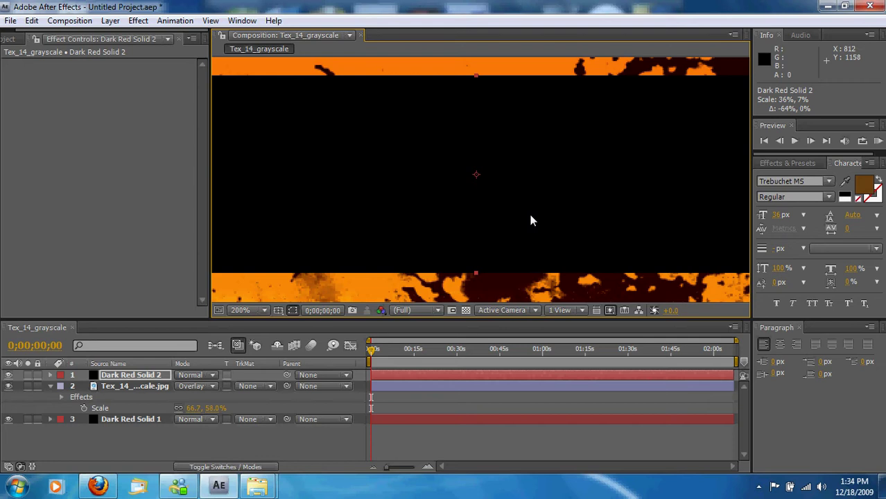
key(comma)
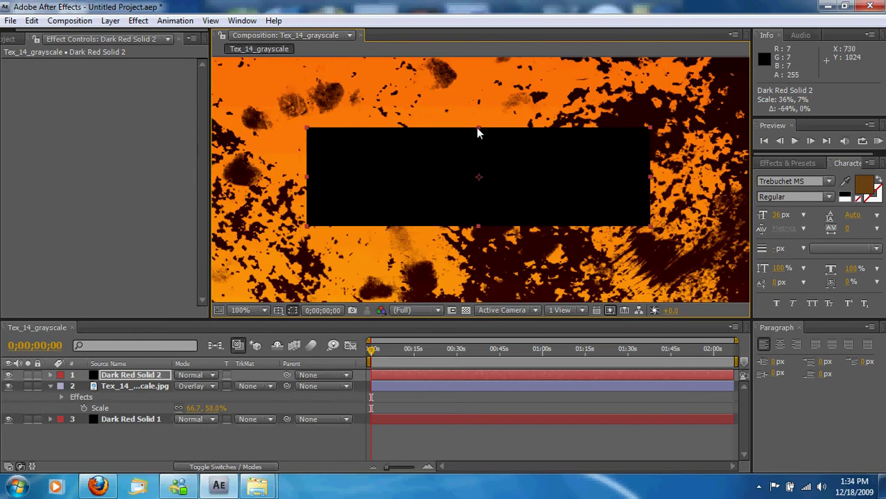
drag(476, 127, 481, 167)
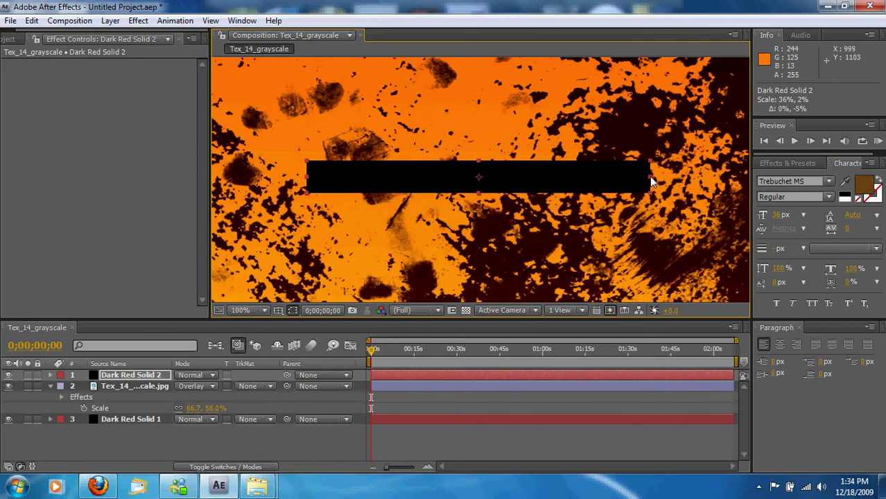
drag(650, 176, 766, 166)
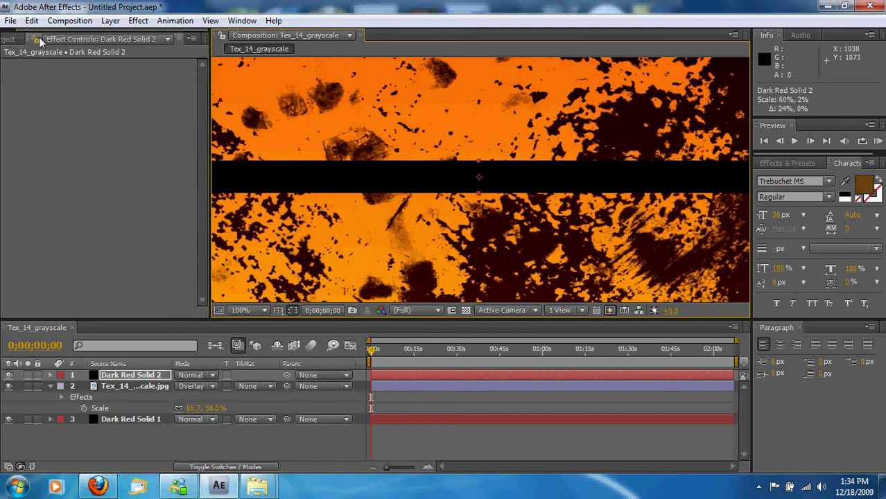
Rotate the black bar to about -11.7° so it slants diagonally across the frame
key(ctrl+1)
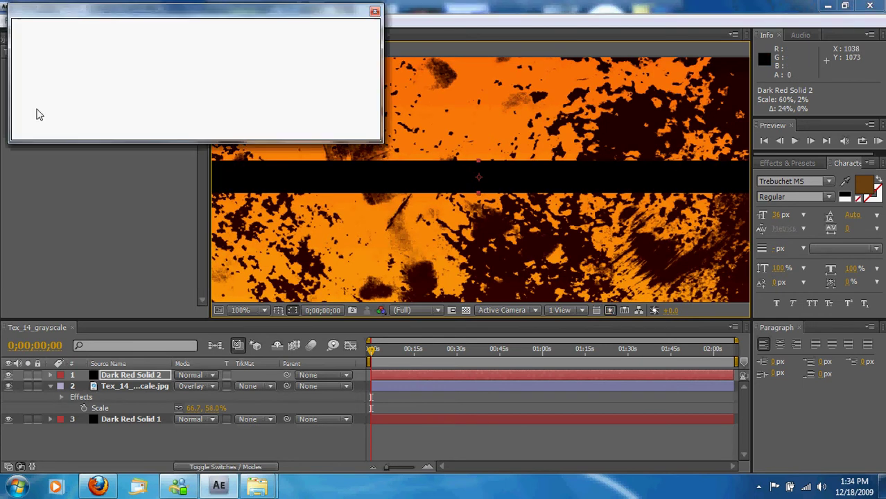
click(75, 42)
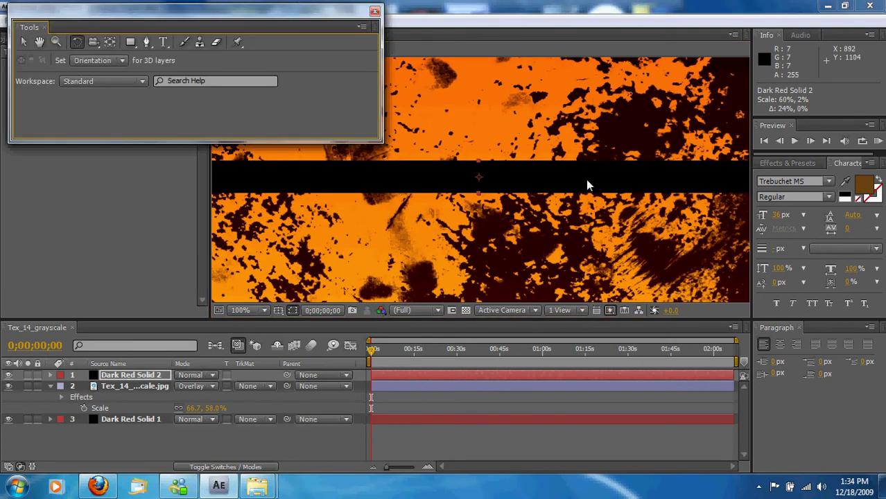
drag(586, 180, 581, 158)
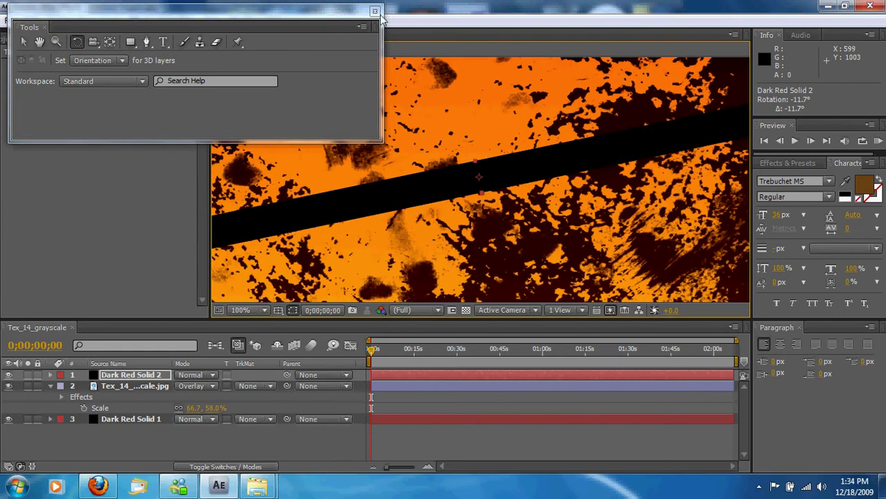
click(234, 30)
key(v)
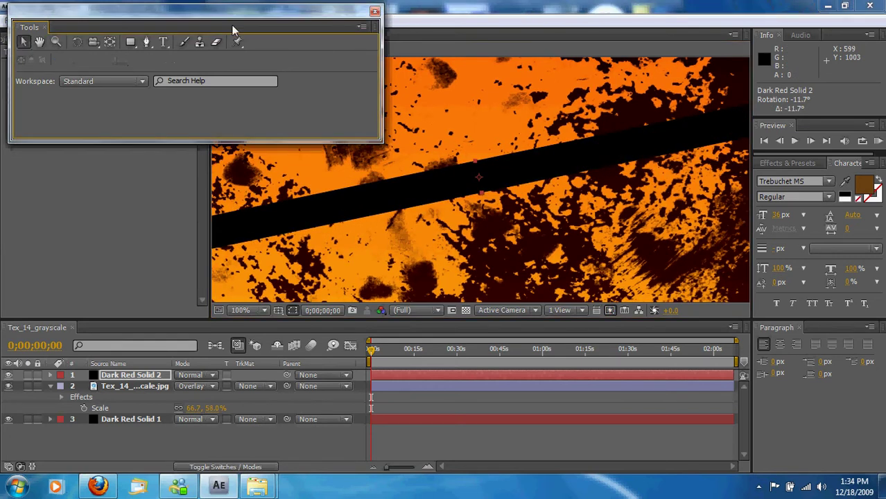
Lower the diagonal bar slightly and set its opacity to 69%
click(375, 11)
drag(409, 209, 409, 243)
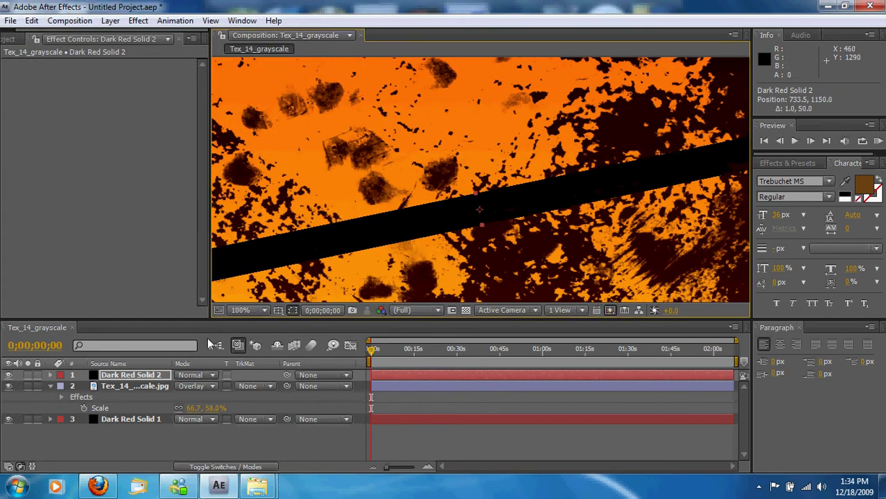
click(143, 375)
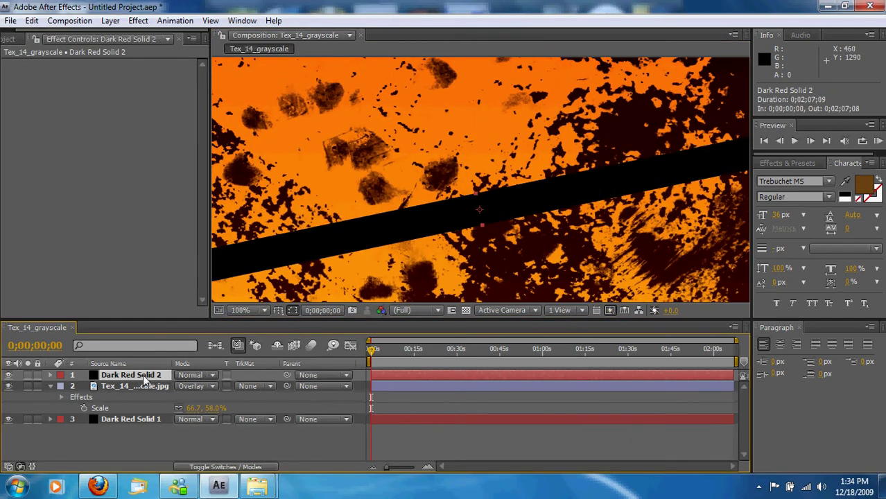
key(t)
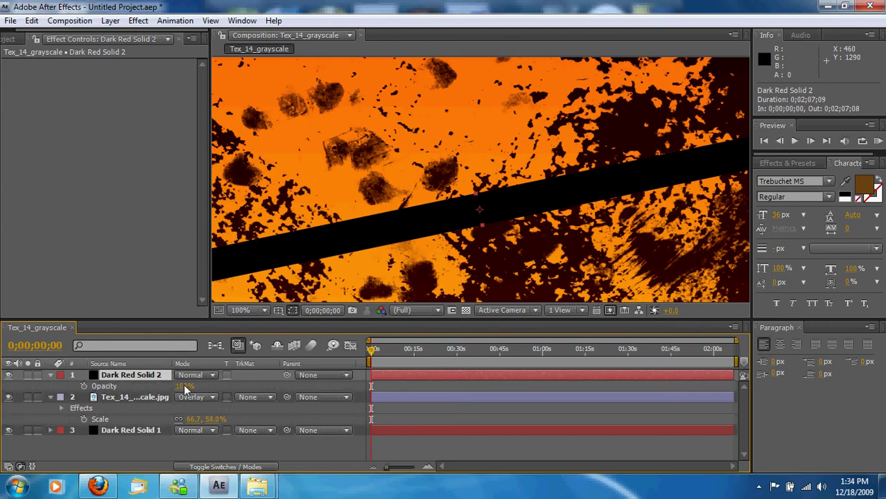
drag(182, 389, 158, 390)
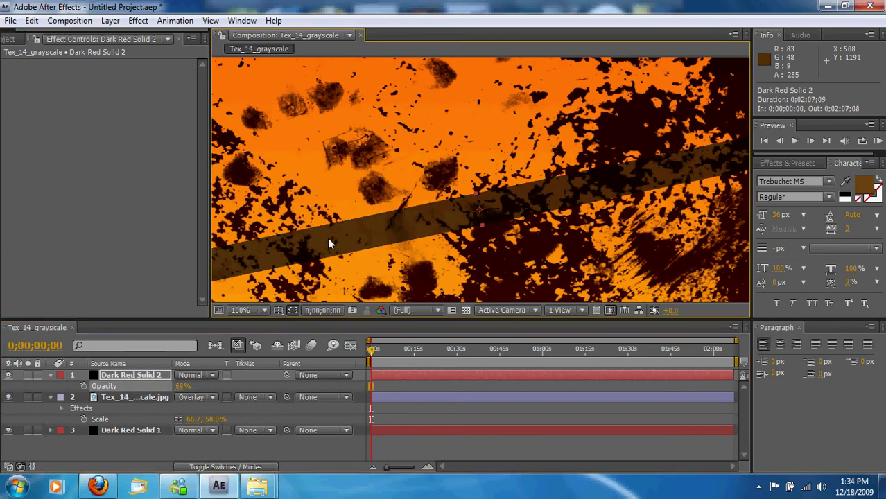
click(50, 398)
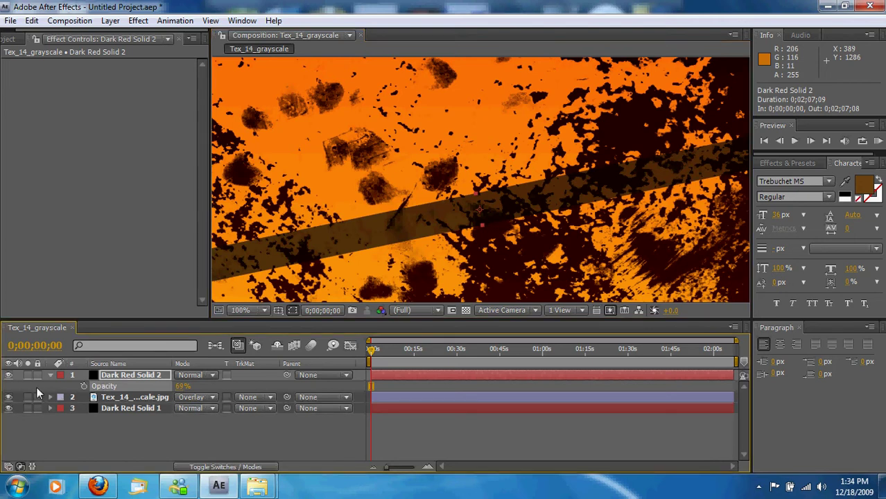
click(50, 377)
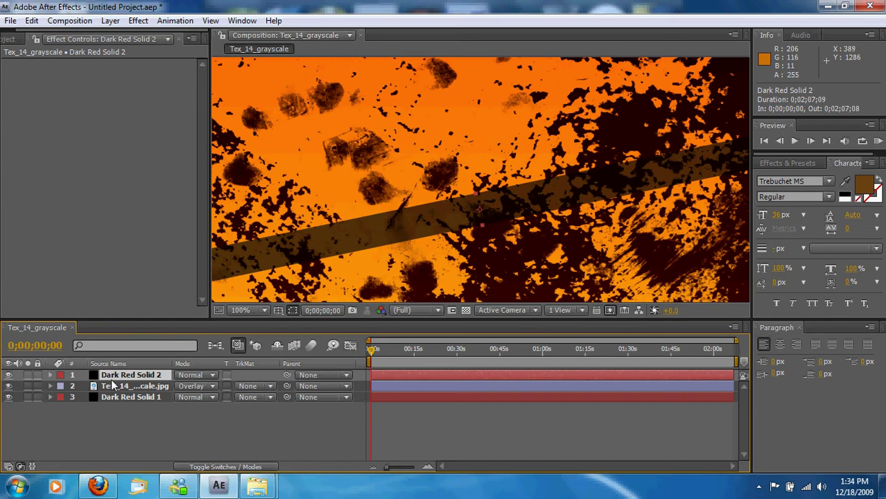
Duplicate Dark Red Solid 2 and shift the top copy slightly lower to form a second bar
key(ctrl+d)
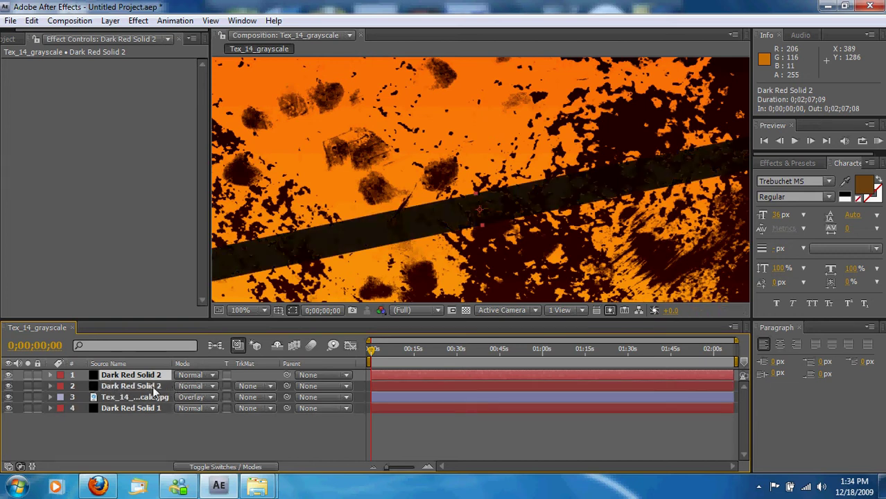
click(153, 387)
click(160, 374)
drag(367, 235, 368, 254)
click(436, 295)
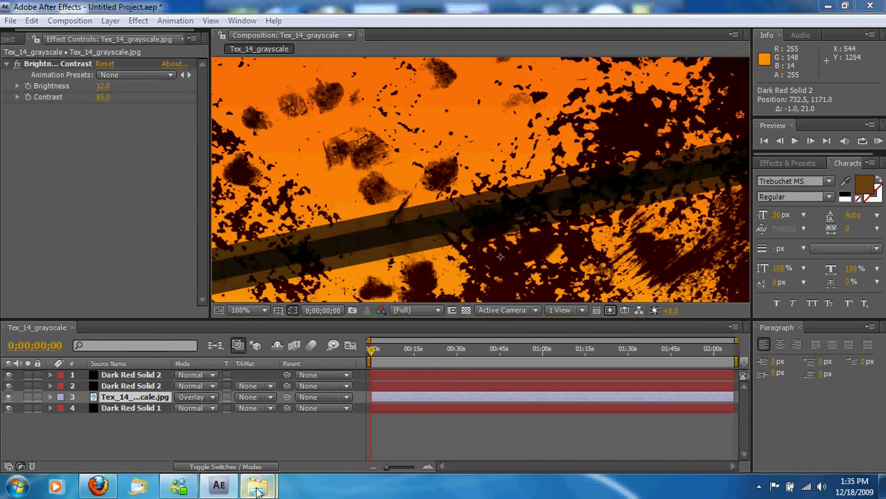
Import Arrow_01 from the Evolution pack's Arrows folder into the After Effects project
mouse_move(250, 489)
click(181, 448)
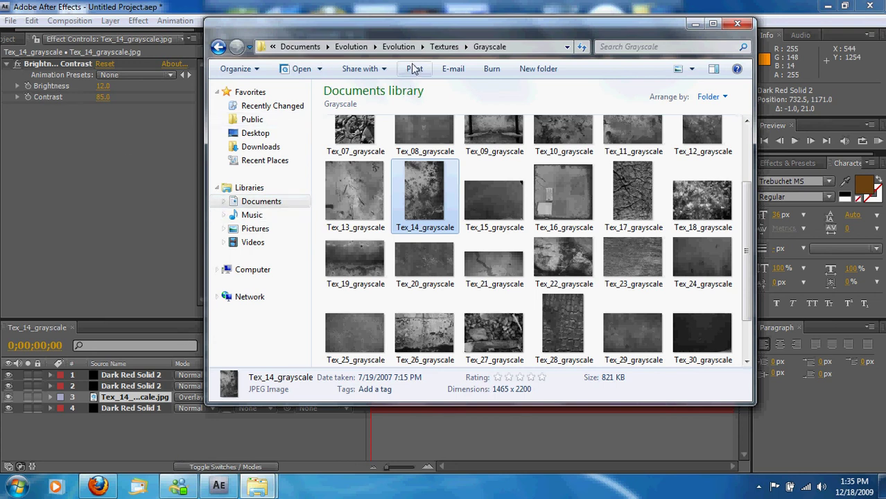
click(401, 46)
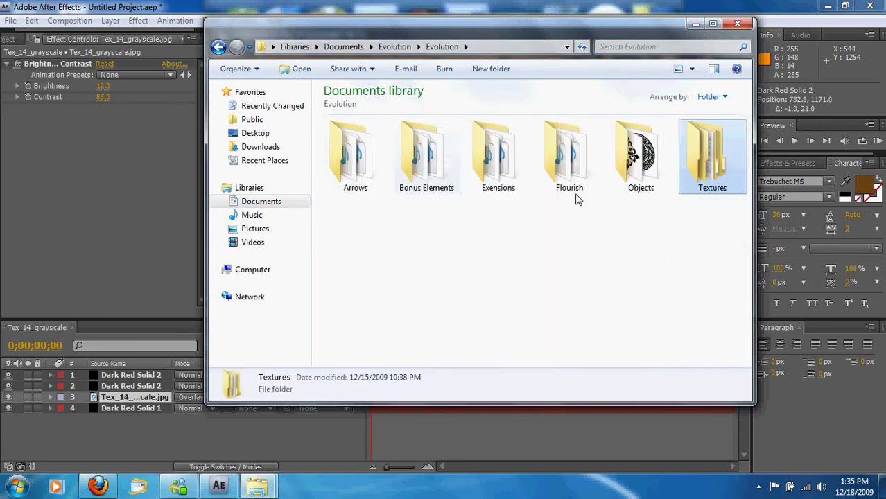
click(383, 158)
double_click(383, 158)
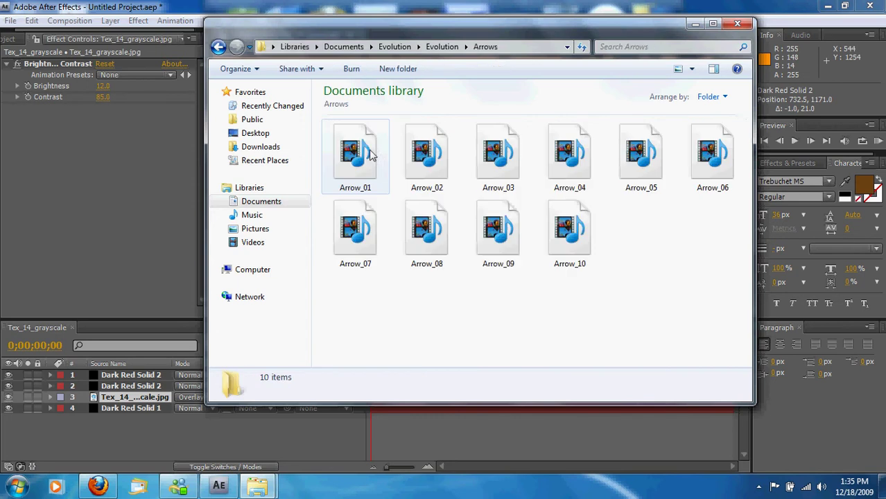
drag(354, 160, 41, 131)
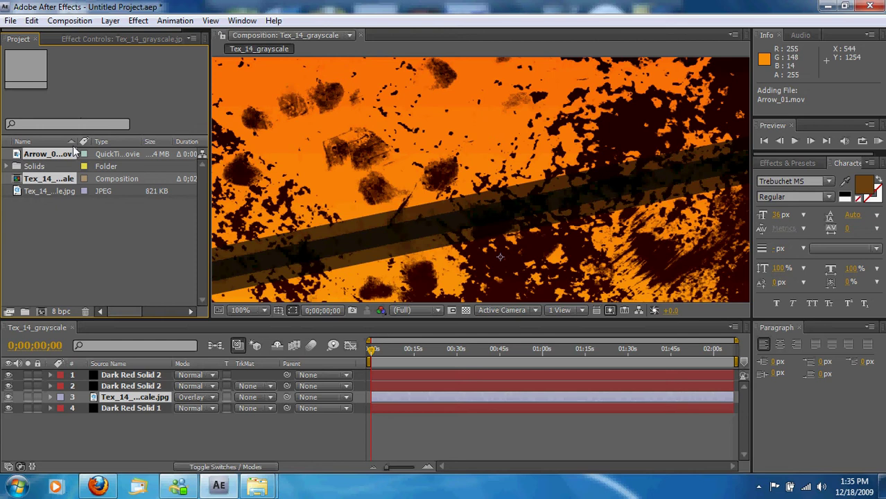
Add Arrow_01.mov to the composition as the top layer and scale it to 31%
drag(63, 163, 64, 166)
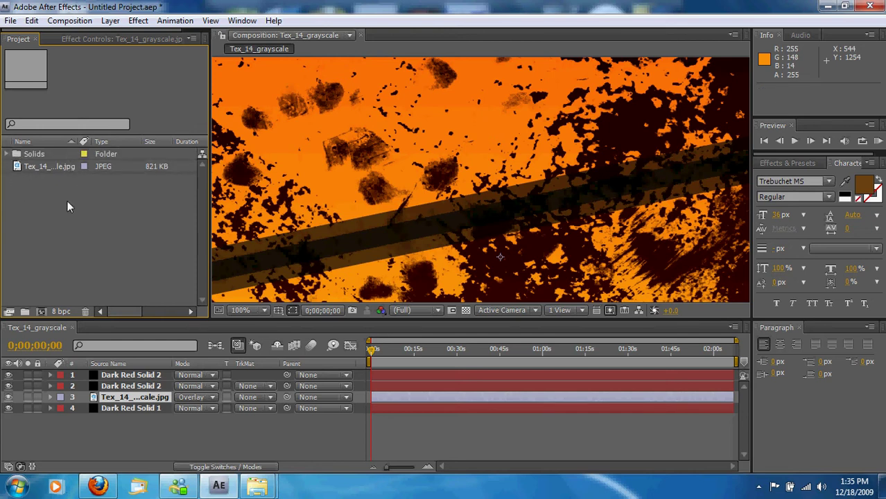
click(60, 167)
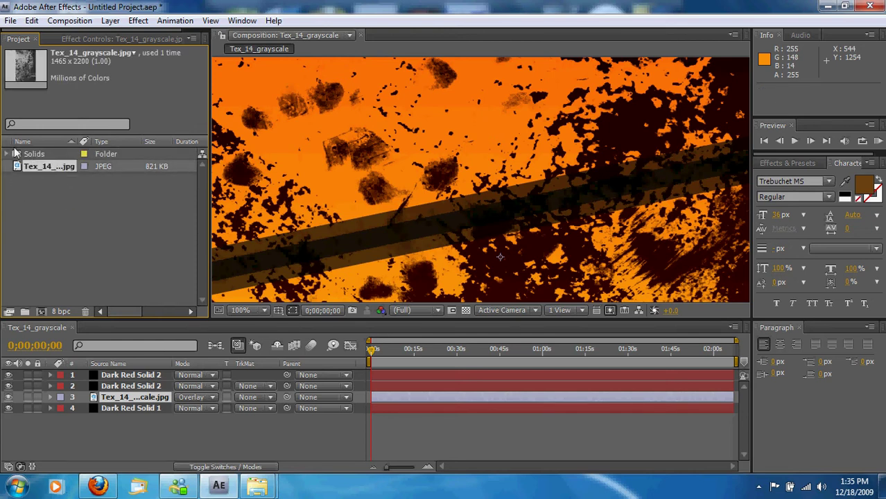
click(7, 154)
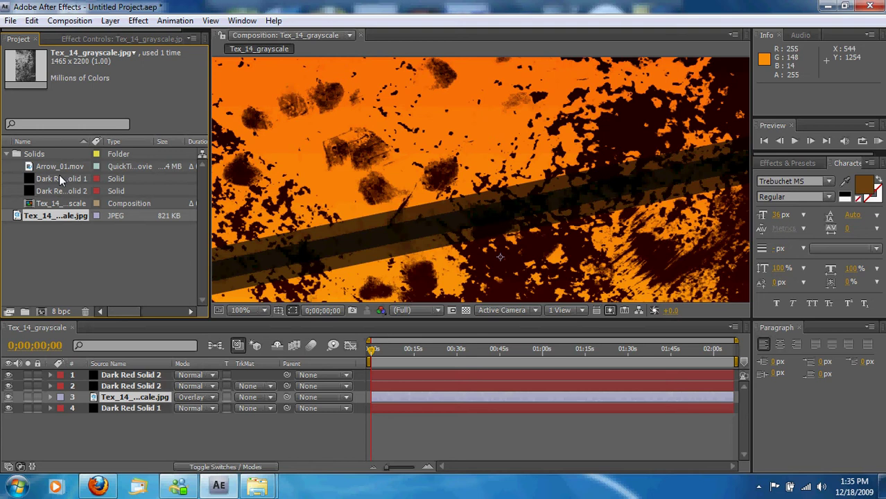
drag(59, 170, 177, 371)
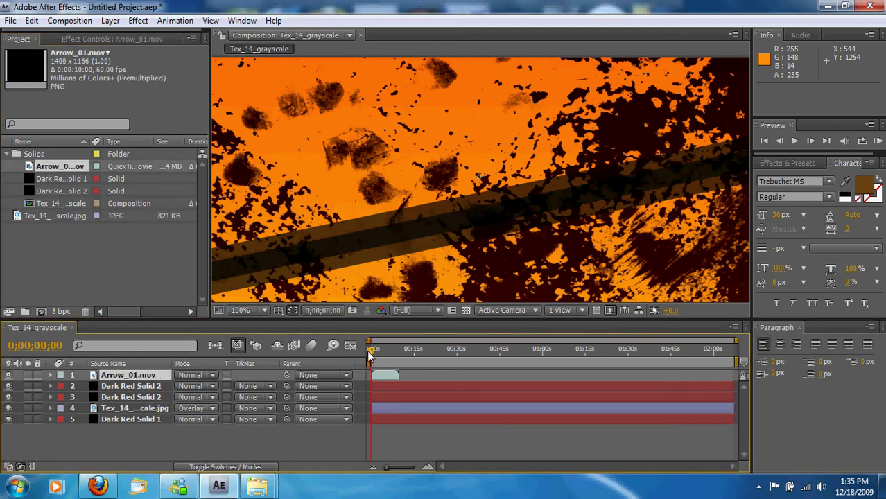
drag(371, 350, 389, 355)
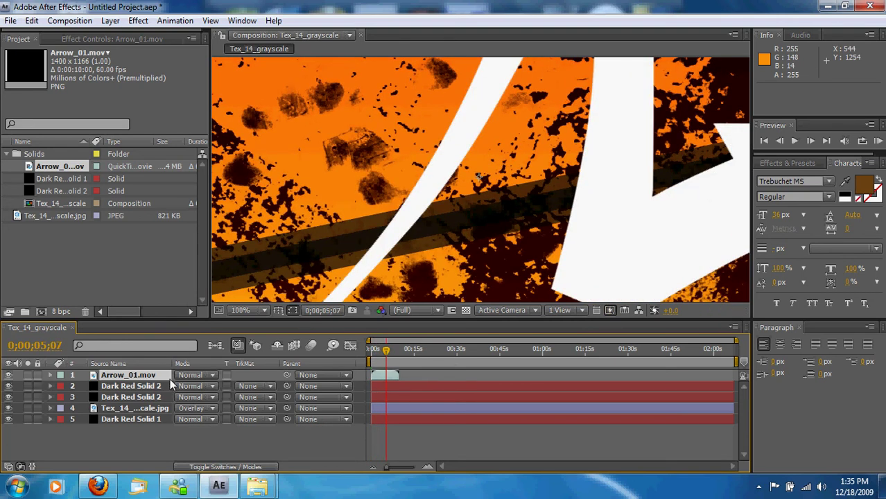
key(s)
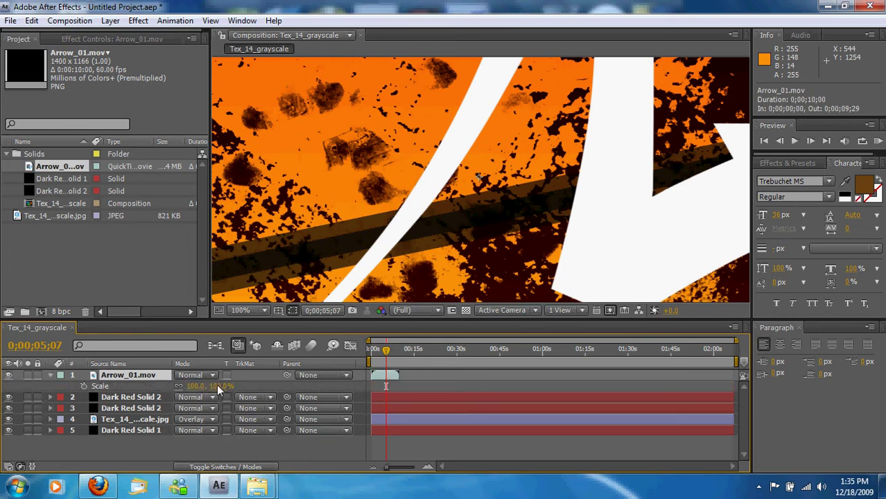
drag(221, 388, 176, 387)
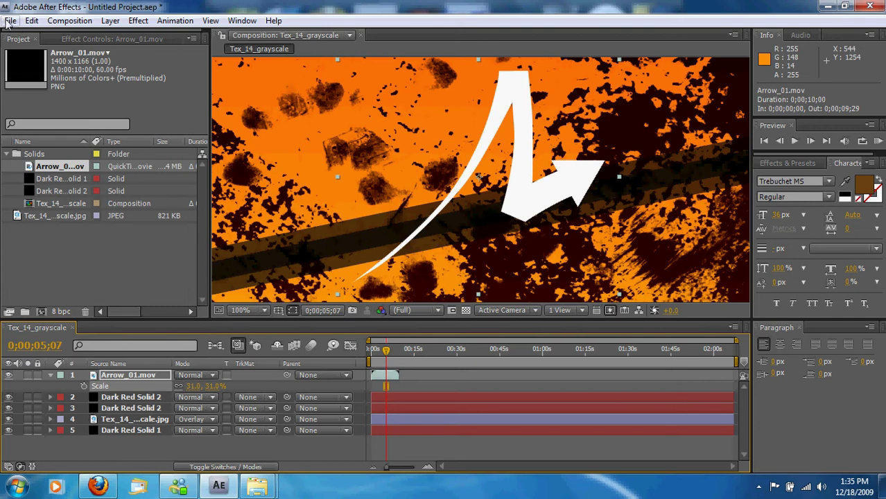
Rotate the arrow so its head points left and move it right to 979.5, 1103.0
key(ctrl+1)
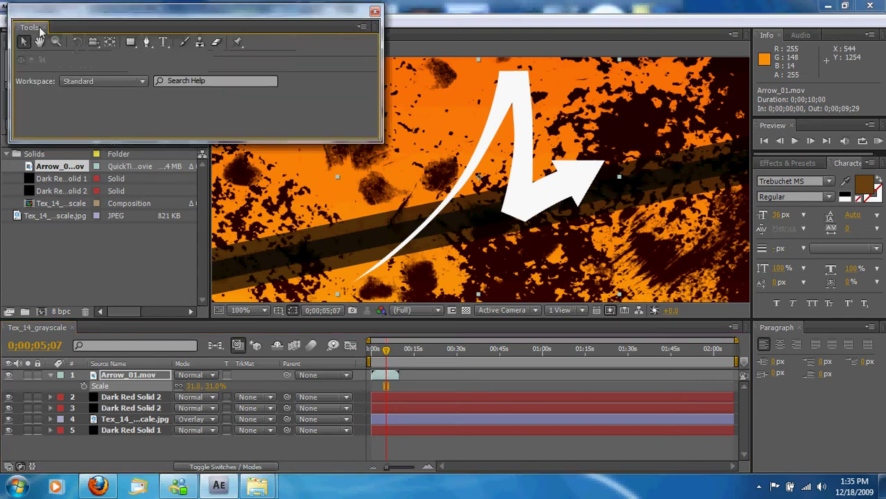
drag(416, 156, 454, 230)
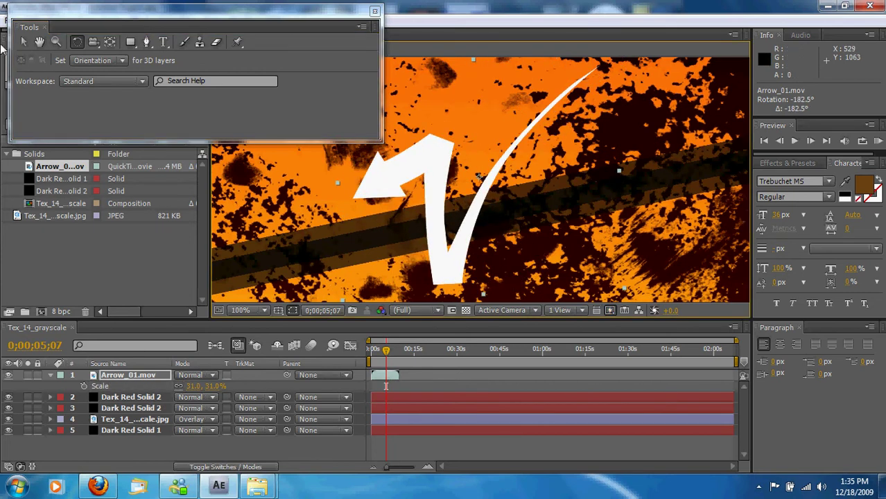
click(23, 42)
drag(430, 156, 591, 166)
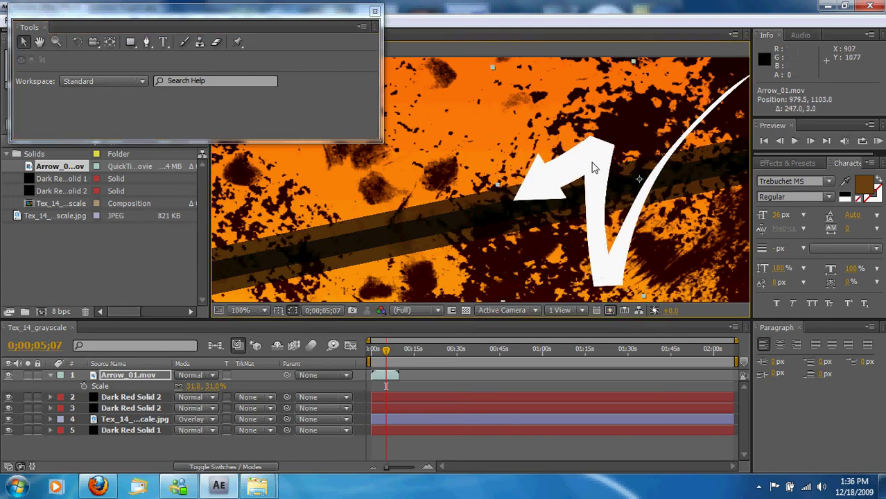
Apply a Ramp effect to the Arrow_01.mov layer
click(375, 12)
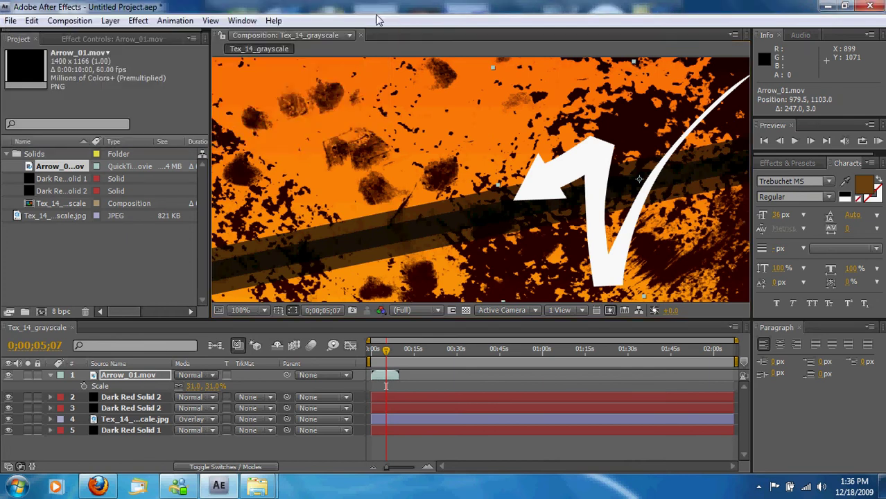
click(157, 374)
click(138, 20)
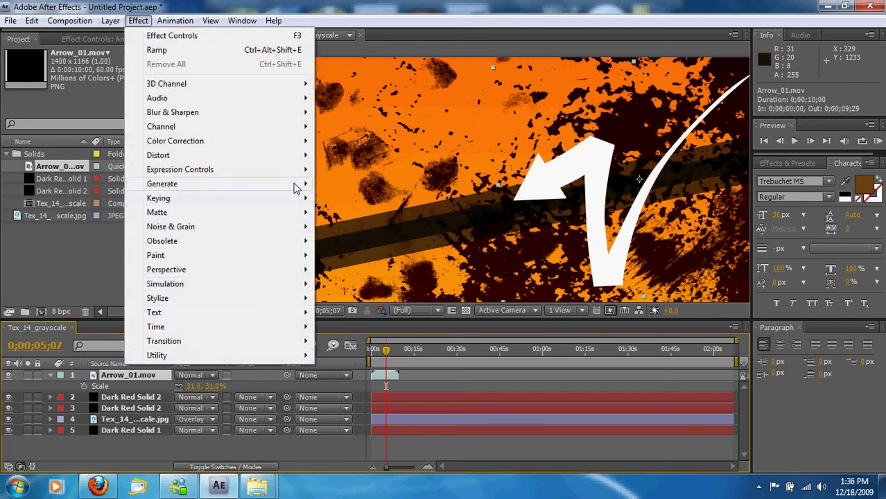
mouse_move(296, 185)
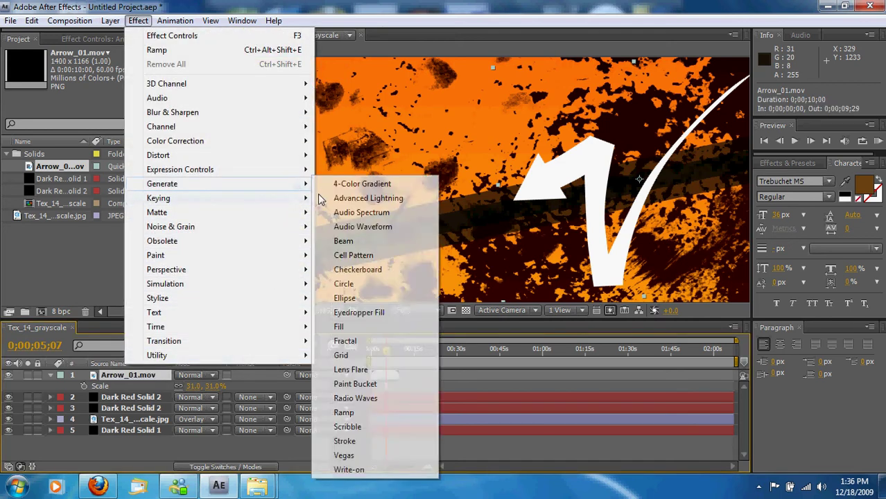
click(369, 413)
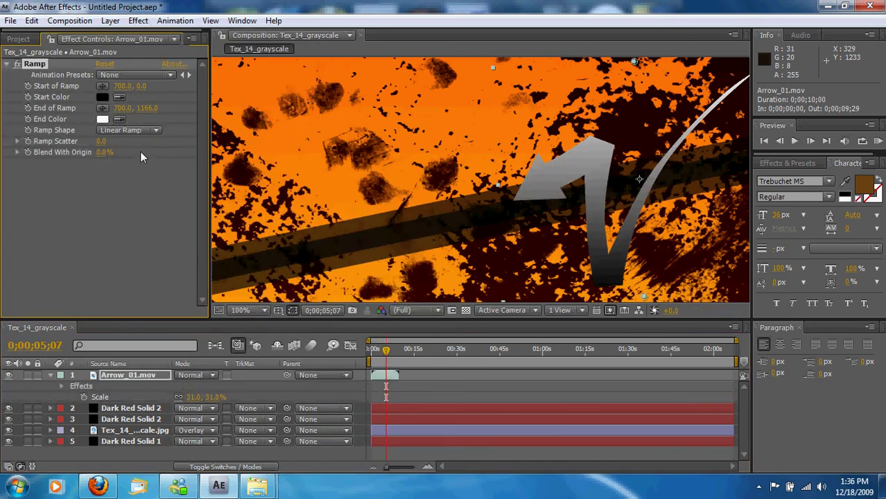
Set the Ramp's start colour to bright red and end colour to dark red 991313
click(102, 98)
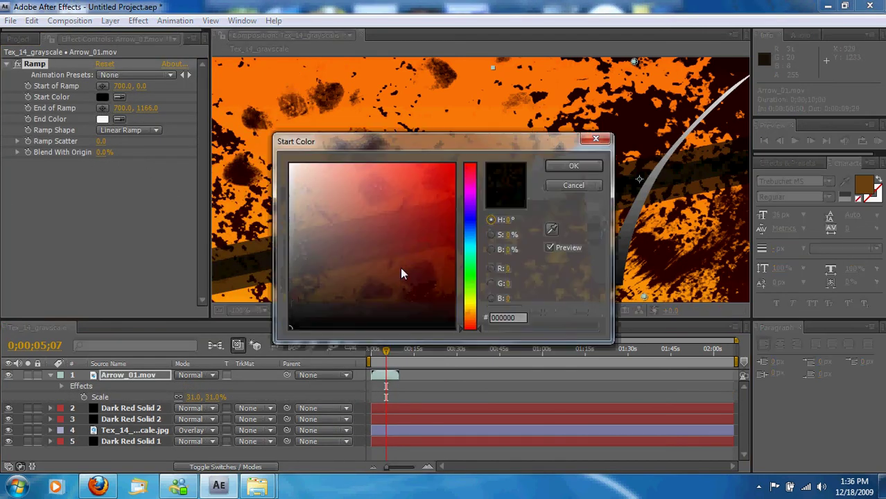
click(450, 170)
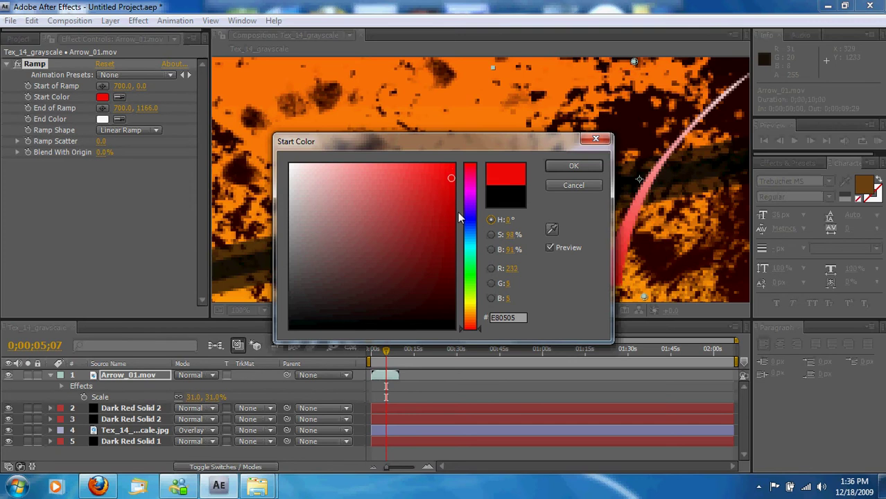
drag(457, 213, 447, 214)
click(588, 167)
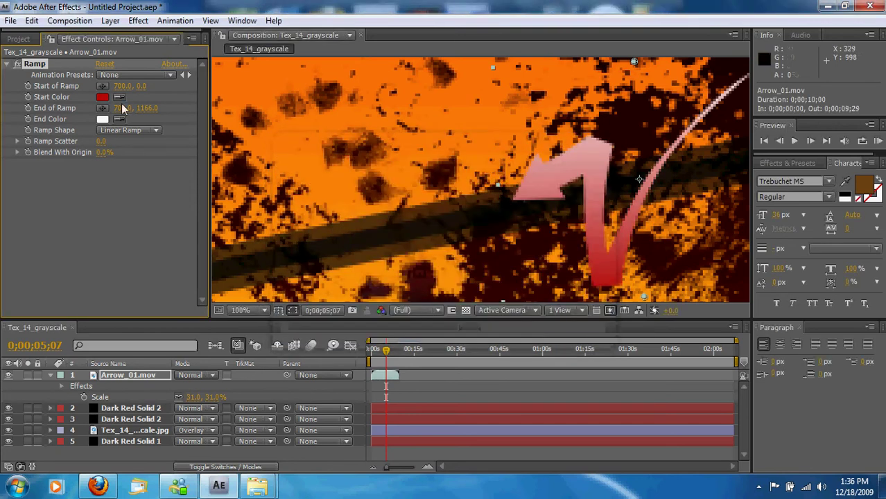
click(103, 119)
click(434, 230)
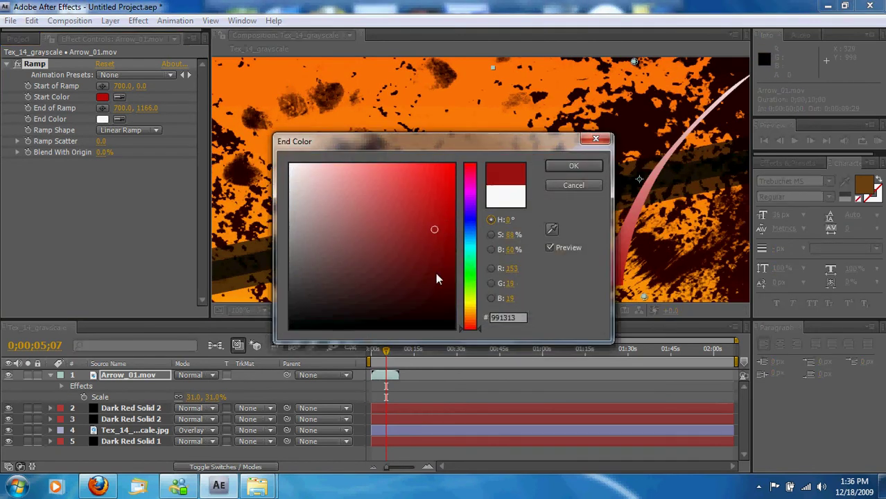
click(435, 275)
click(587, 165)
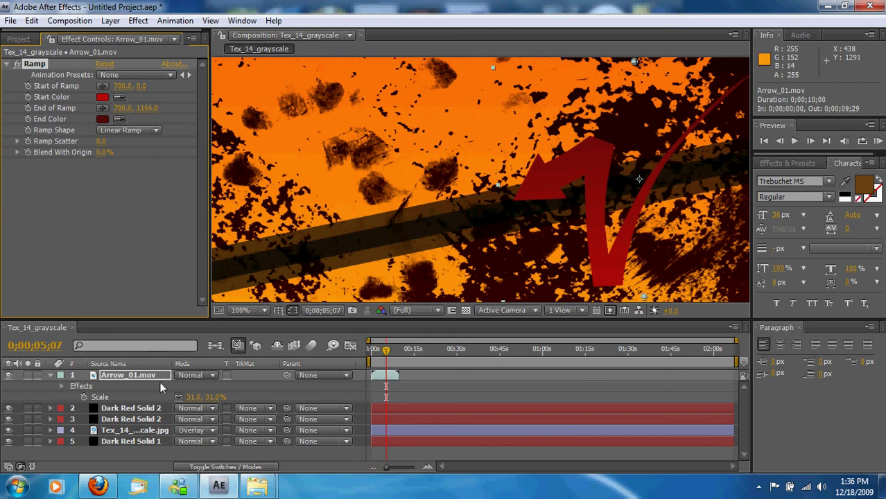
Select Tex_14_grayscale.jpg and hide the arrow and bar layers to inspect the texture
click(129, 376)
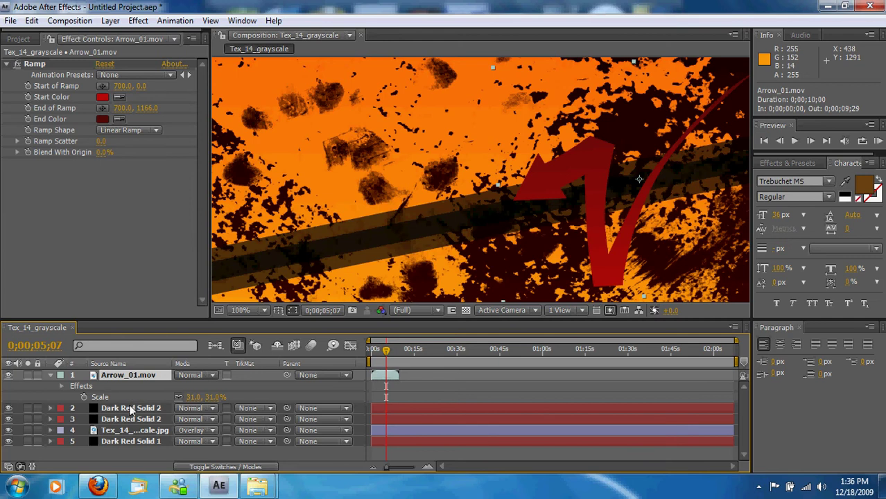
click(134, 433)
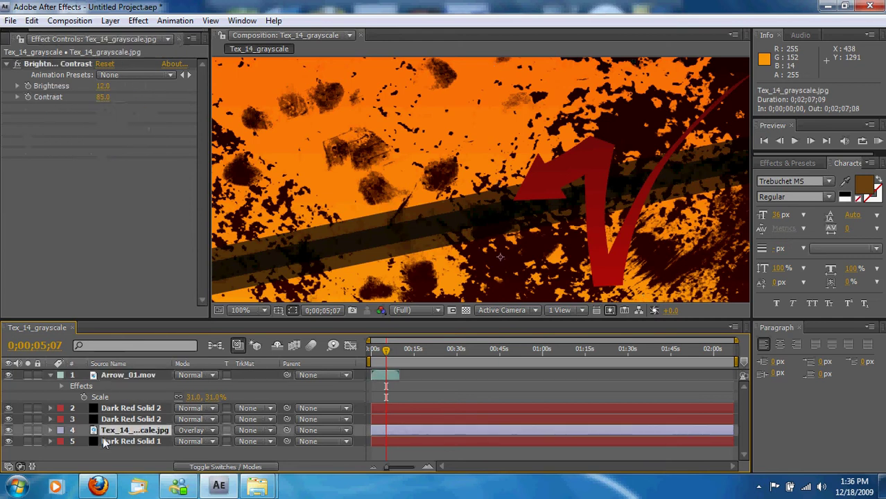
drag(8, 419, 8, 375)
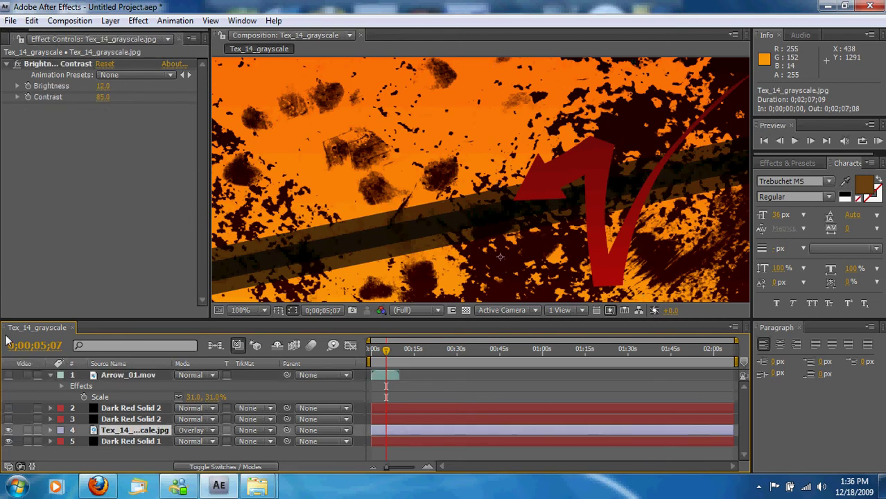
click(8, 442)
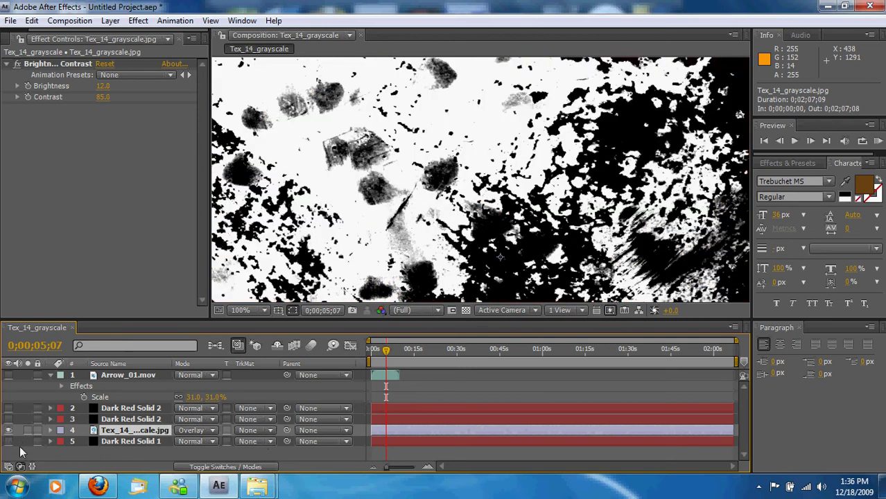
click(9, 442)
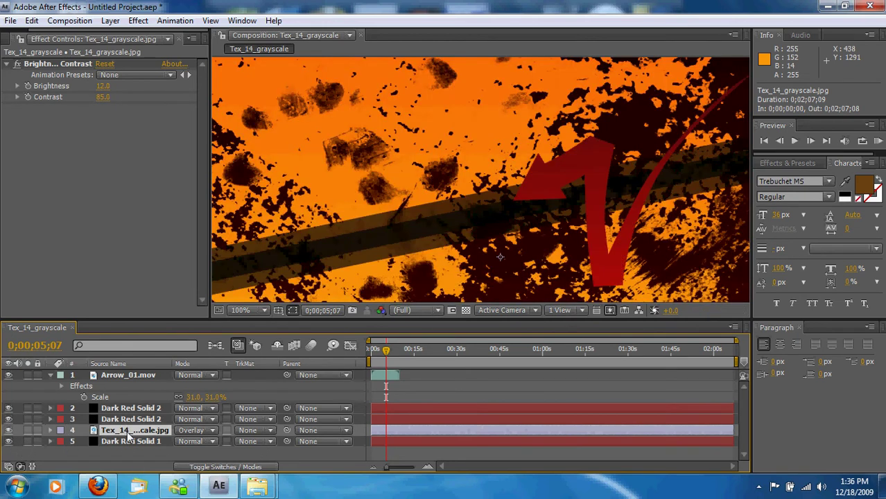
Duplicate the texture, bring the copy to the top, and move it to 855.5, 1232.0
key(ctrl+d)
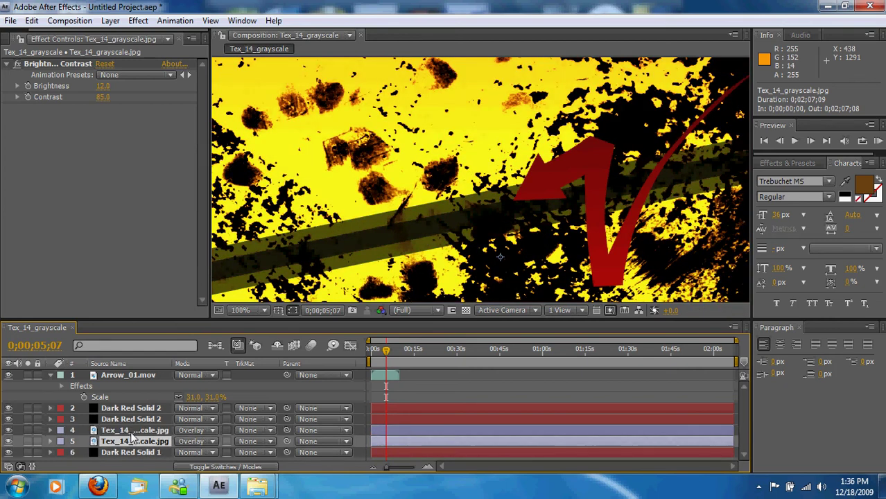
click(132, 431)
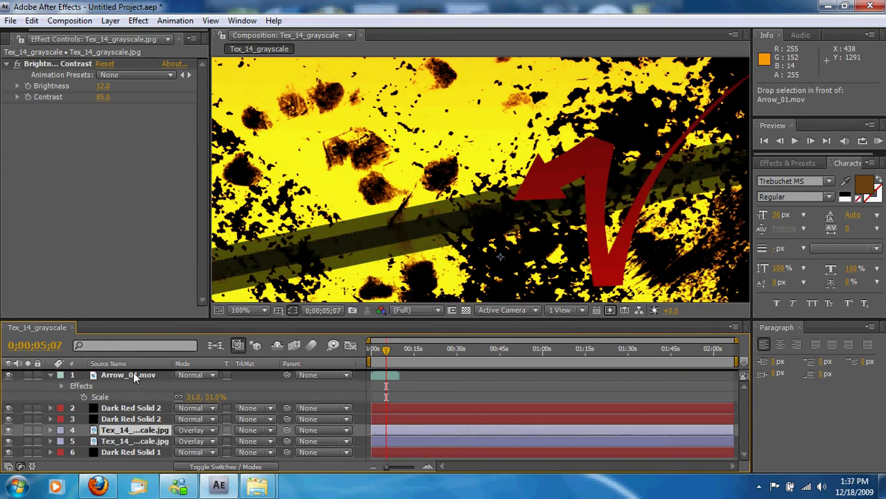
key(ctrl+shift+bracketright)
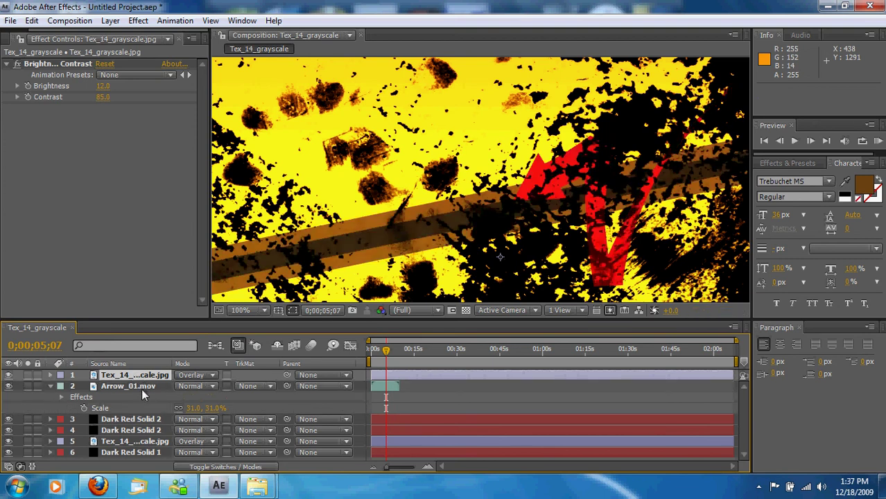
click(142, 388)
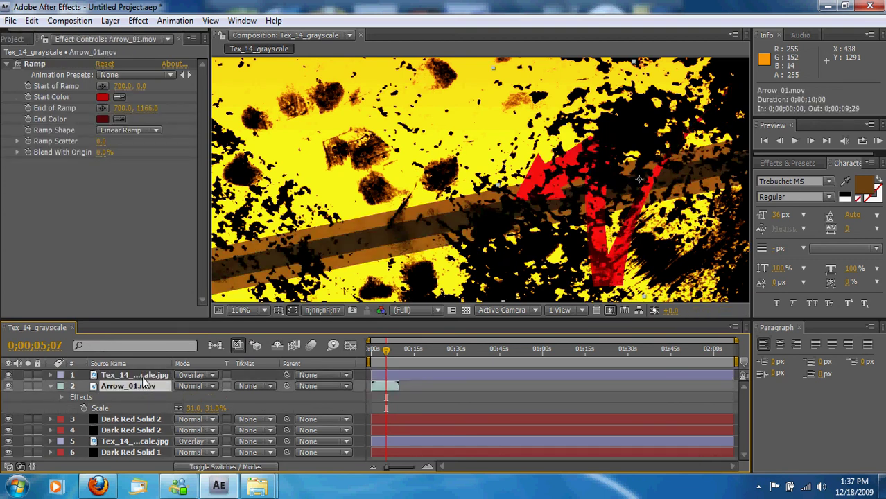
click(142, 376)
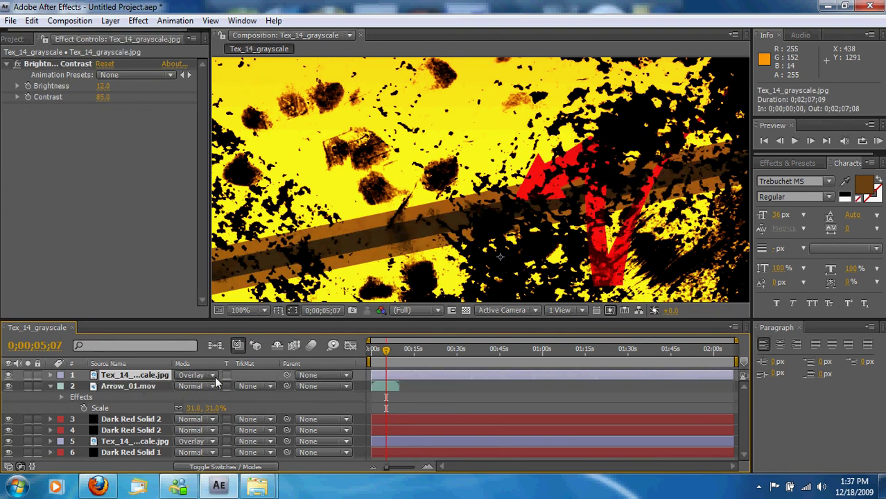
drag(590, 188, 659, 115)
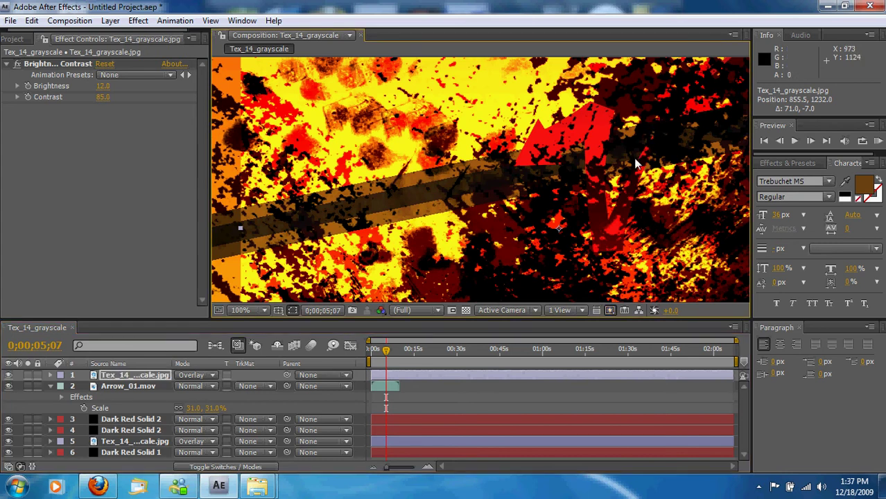
scroll(626, 175, up, 1)
Set Arrow_01.mov's track matte to Luma Matte and move the lower texture to 715.5, 1199.0
scroll(626, 175, down, 1)
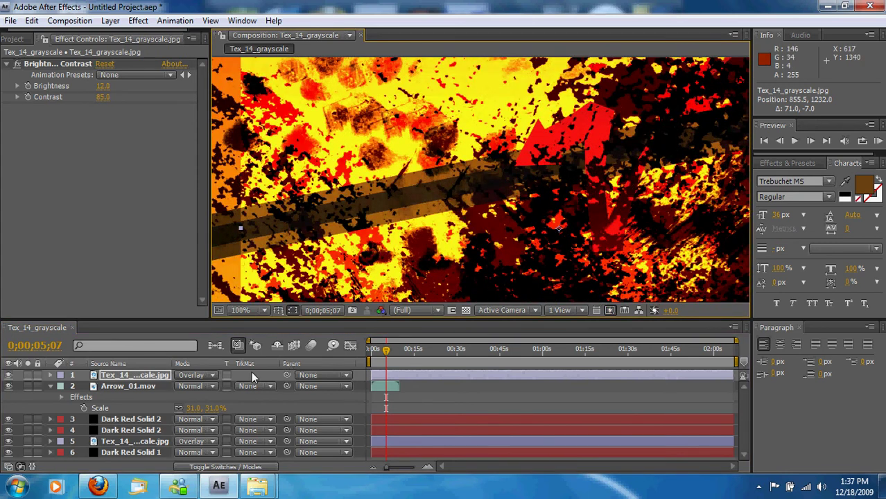
click(268, 387)
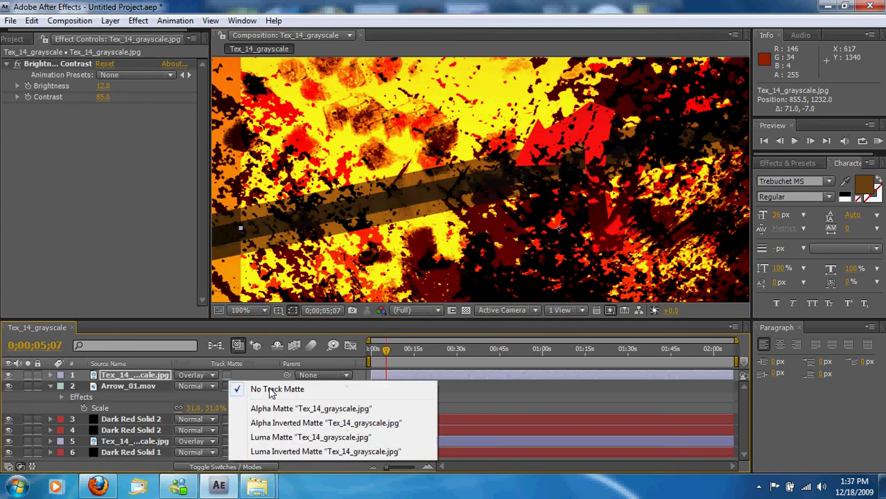
click(272, 438)
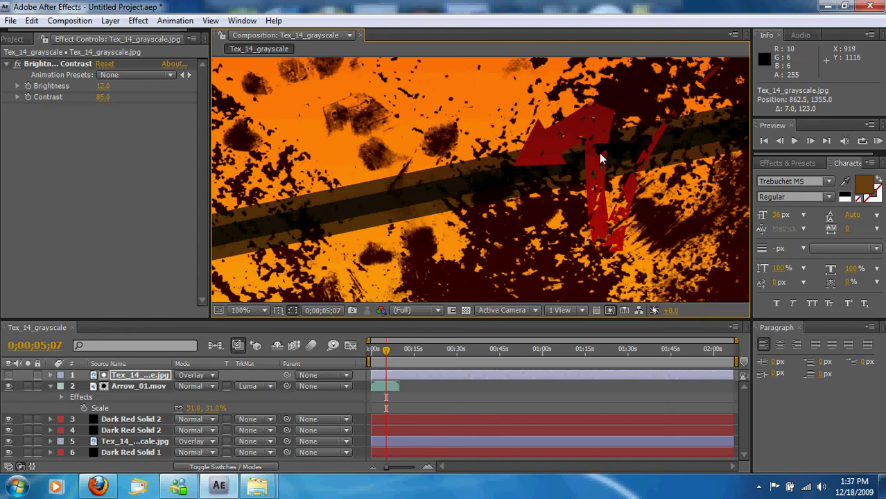
click(144, 443)
drag(484, 211, 424, 208)
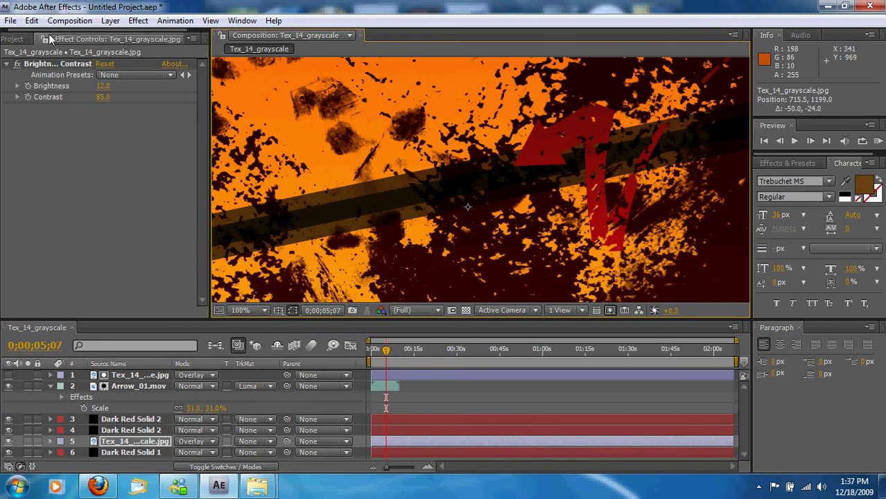
Draw a paragraph text box across the frame and type 'S' to create the top text layer
key(ctrl+1)
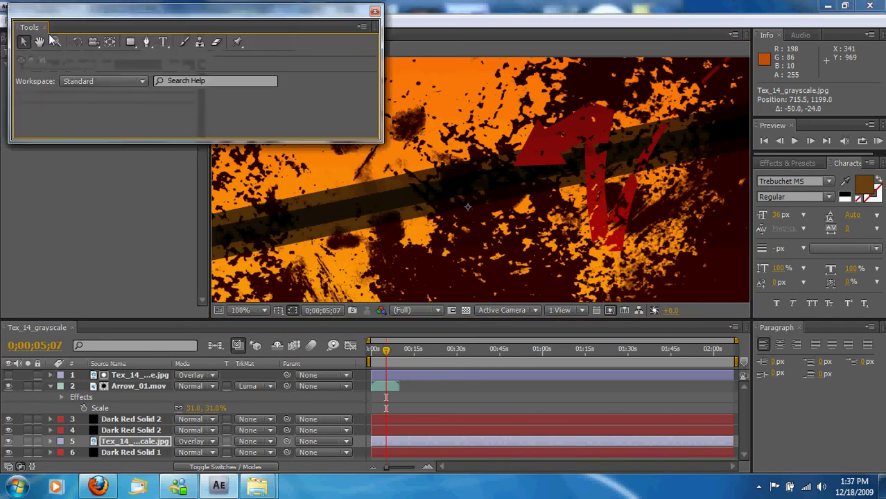
click(163, 41)
drag(235, 197, 602, 246)
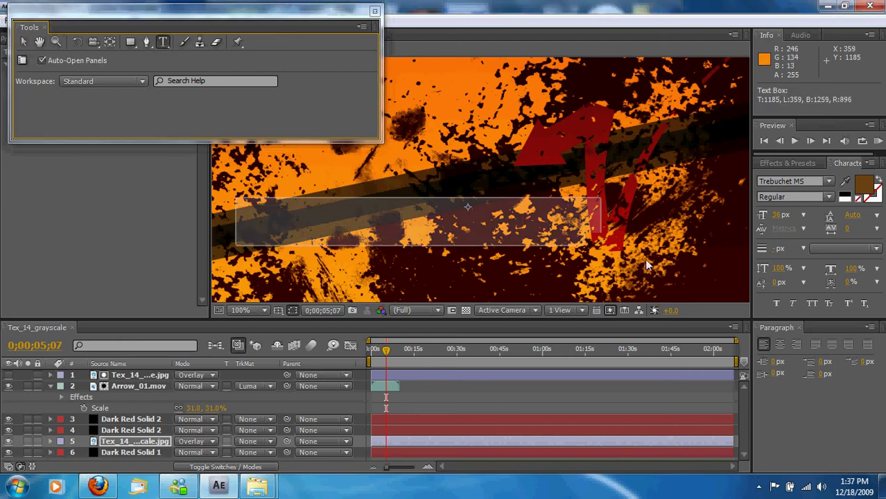
drag(645, 264, 650, 262)
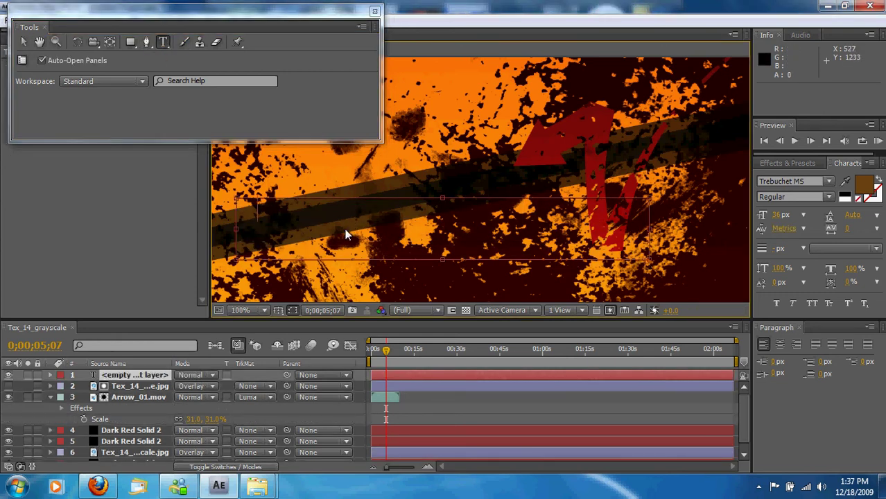
text(S)
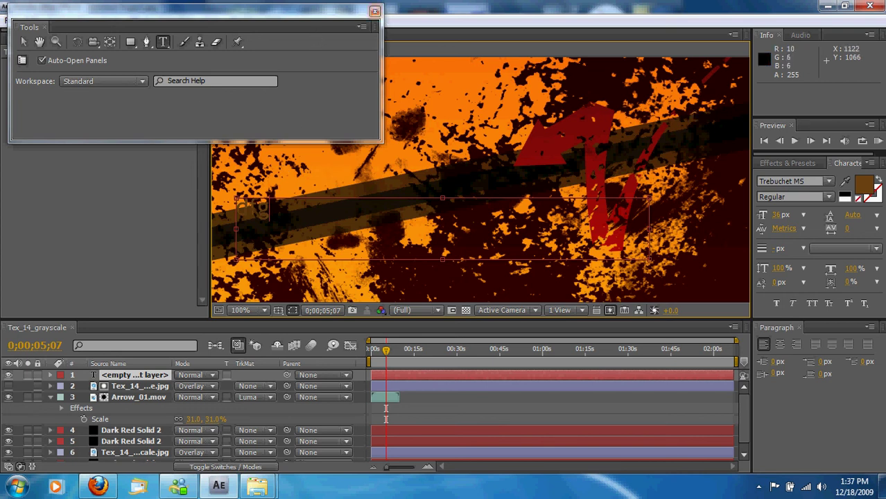
click(374, 11)
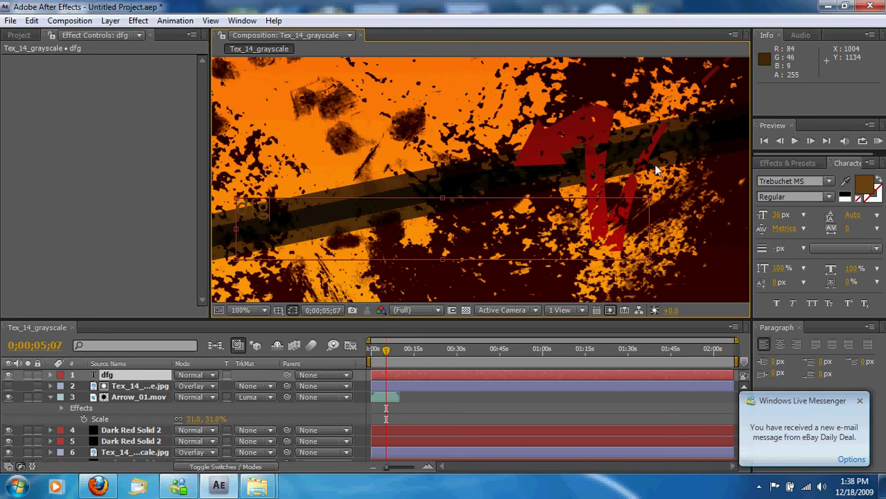
Go from the Arrows folder to Evolution > Flourish and drag Flourish_01 into After Effects
mouse_move(258, 489)
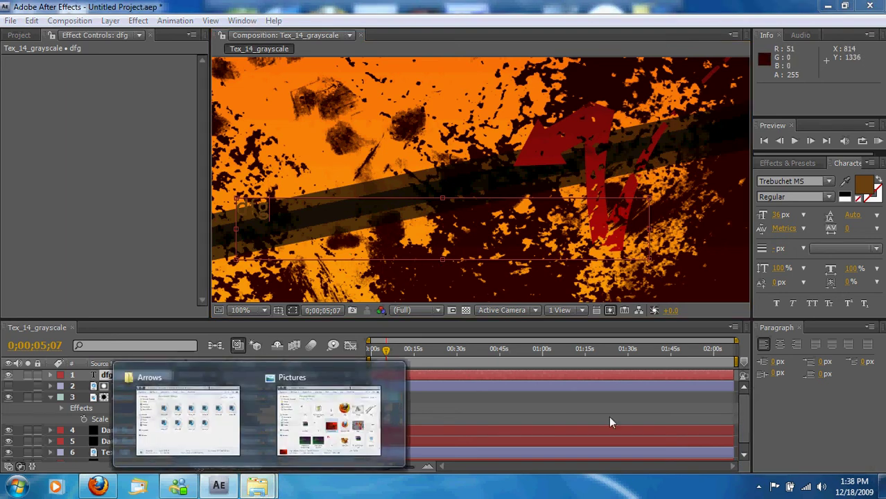
click(205, 425)
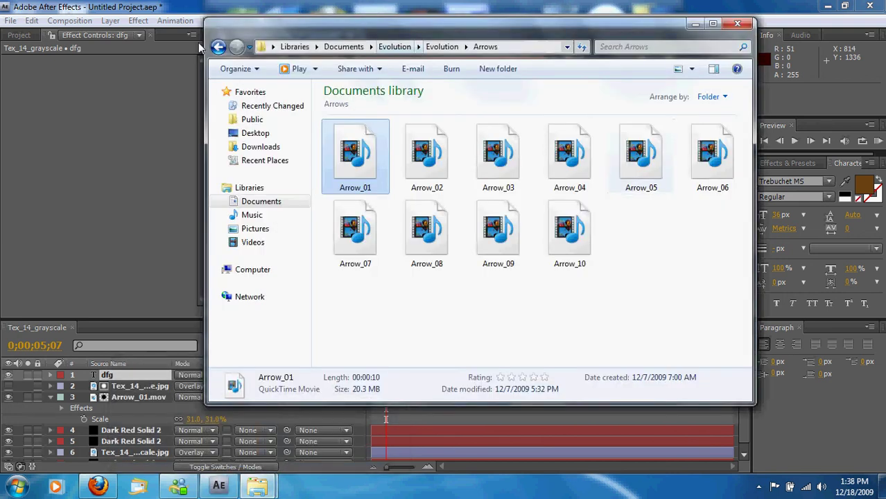
click(393, 47)
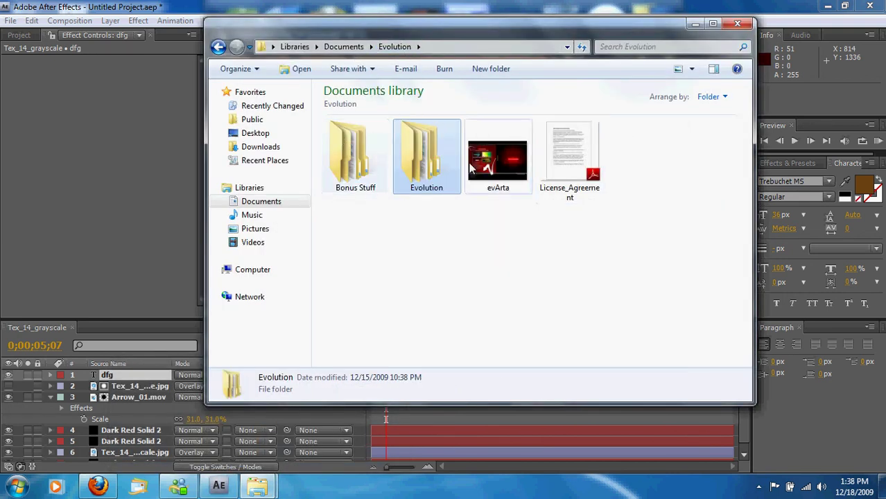
double_click(421, 158)
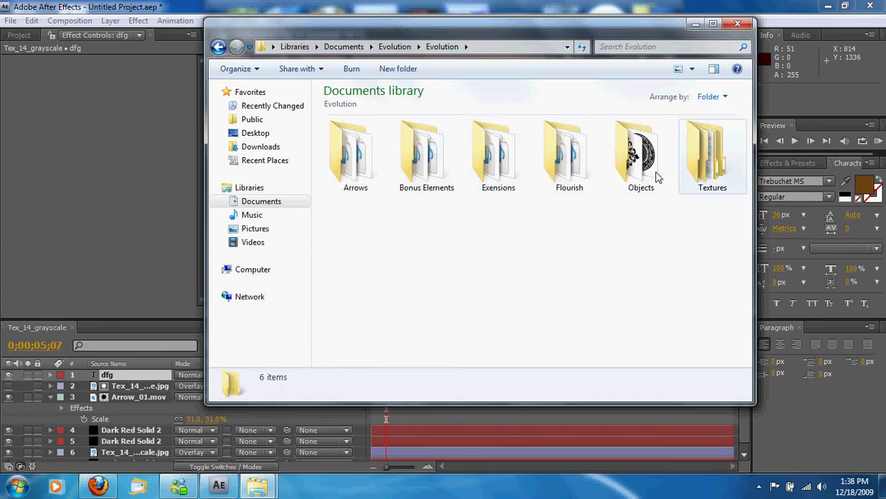
double_click(565, 156)
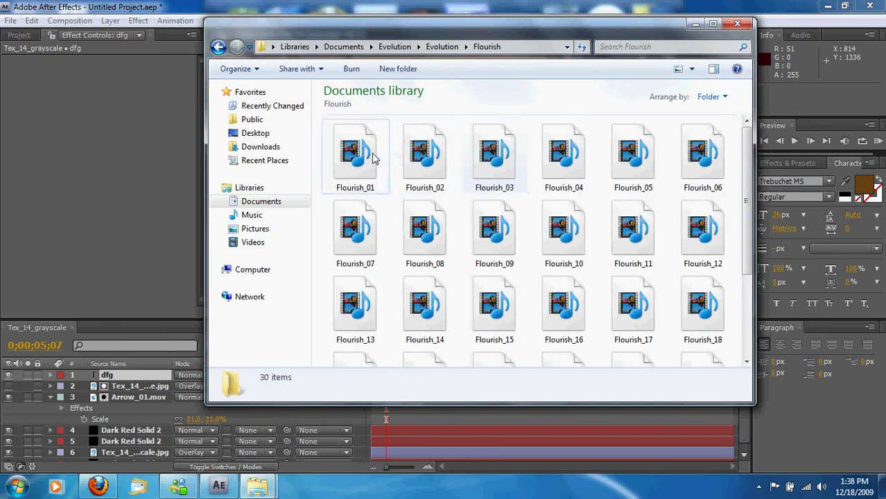
drag(370, 155, 87, 156)
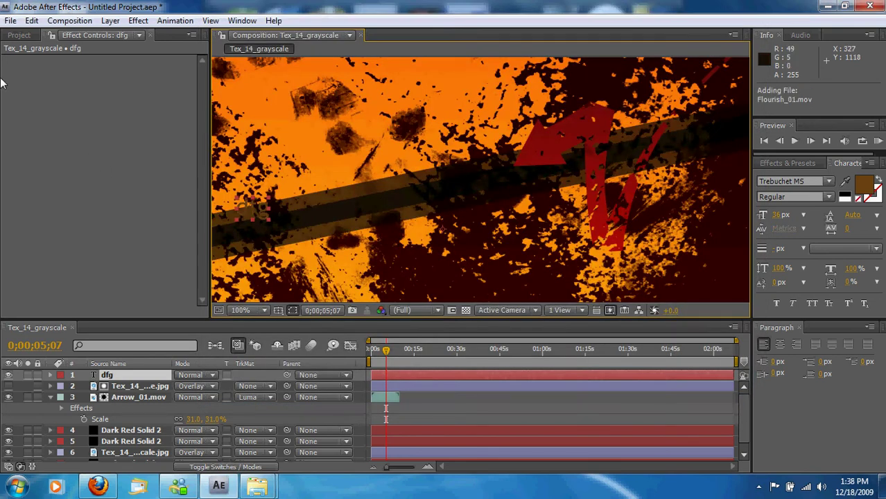
Add Flourish_01.mov from the Project panel to the composition as a layer and select it
click(19, 35)
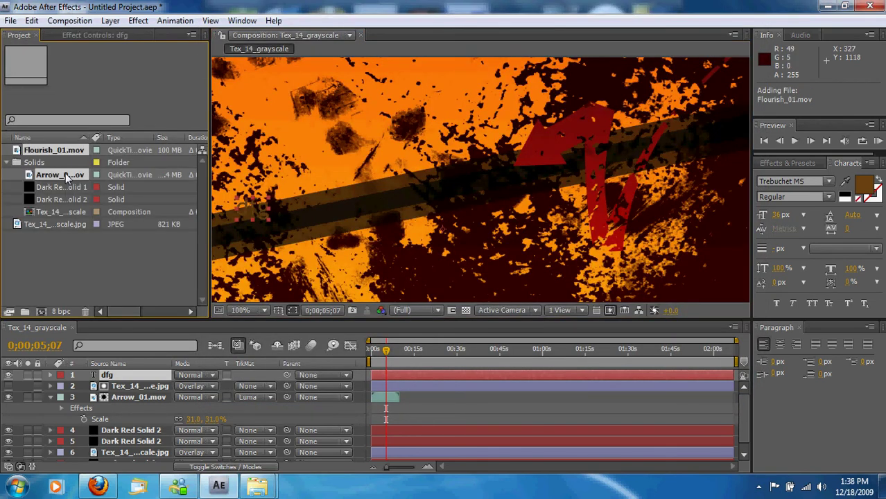
drag(78, 154, 222, 372)
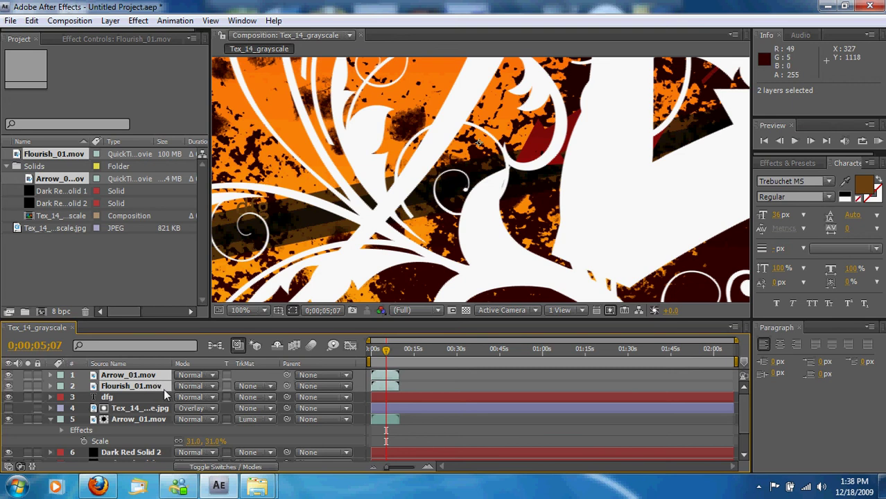
click(142, 269)
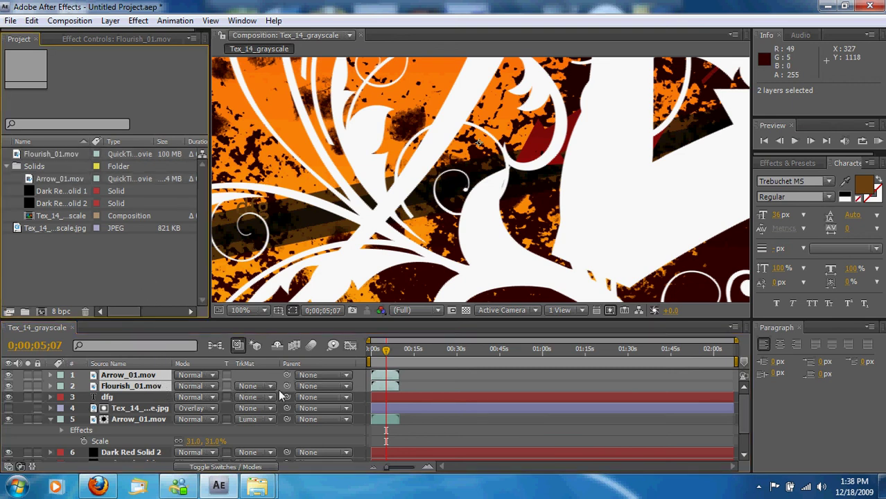
key(ctrl+shift+a)
click(140, 390)
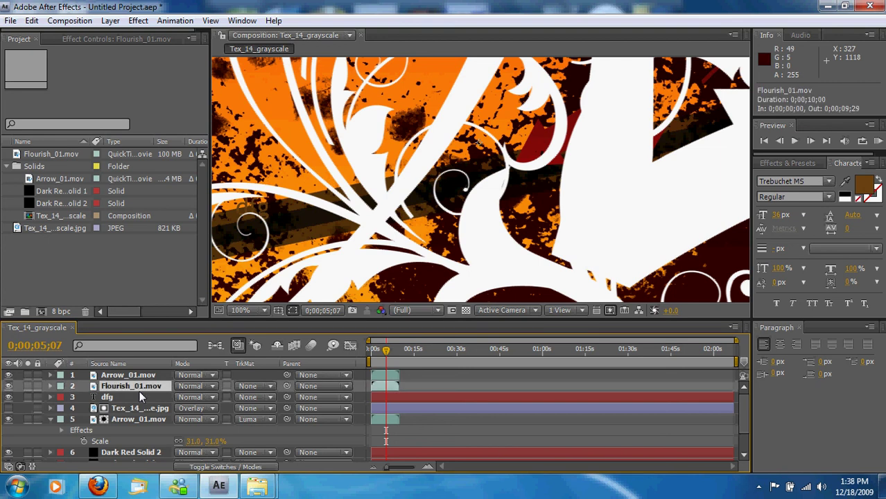
Shrink the flourish layer's scale and delete the duplicate Arrow_01.mov layer
key(s)
drag(215, 399, 184, 409)
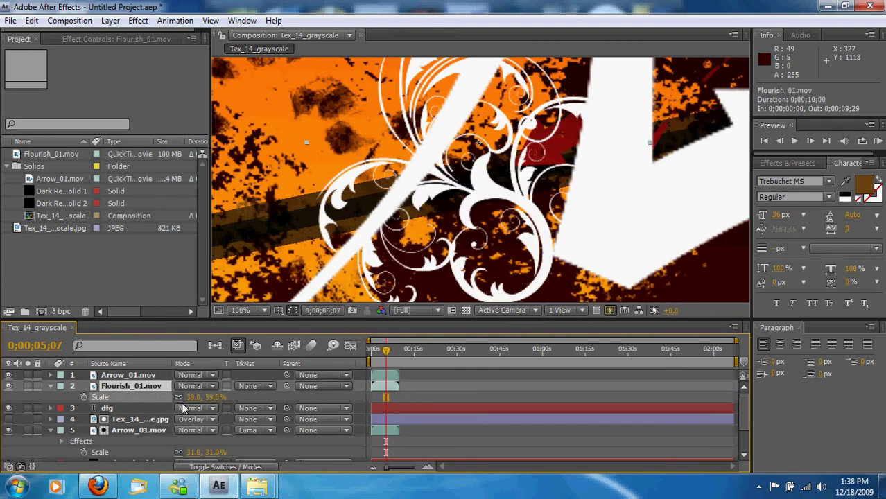
click(145, 378)
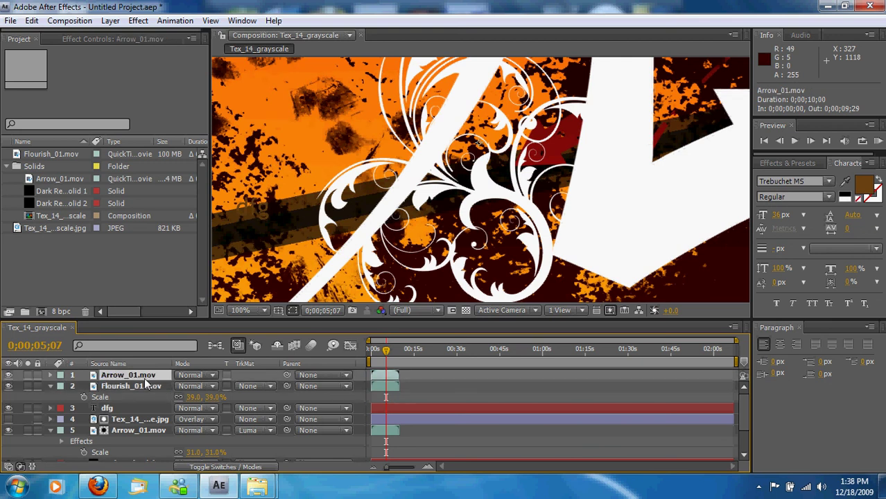
key(Delete)
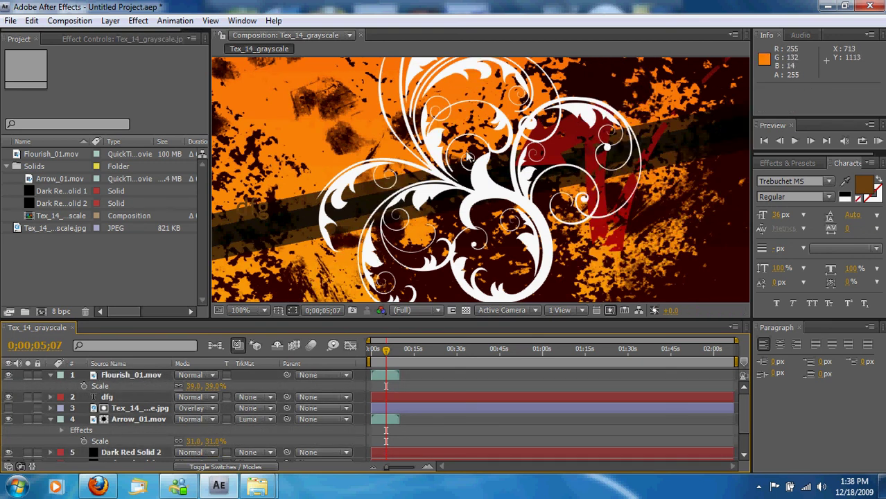
Set the Flourish_01.mov layer's scale to exactly 32%
click(201, 386)
text(32)
key(Return)
key(ctrl+1)
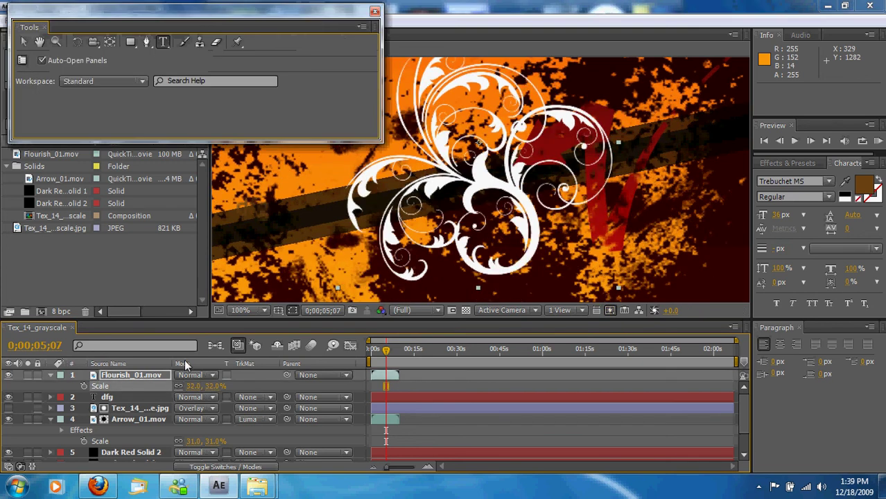
click(375, 11)
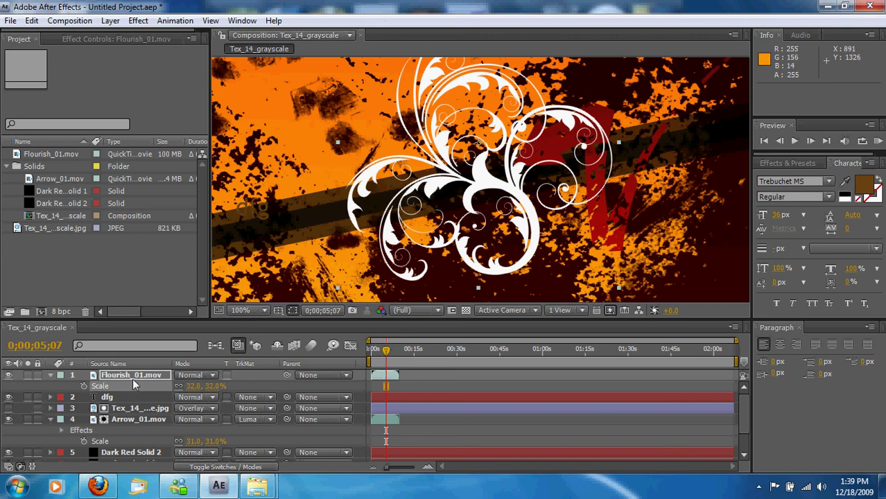
Move Flourish_01.mov below the arrow and texture layers, shift it right, and scale it to 28%
drag(134, 381, 144, 451)
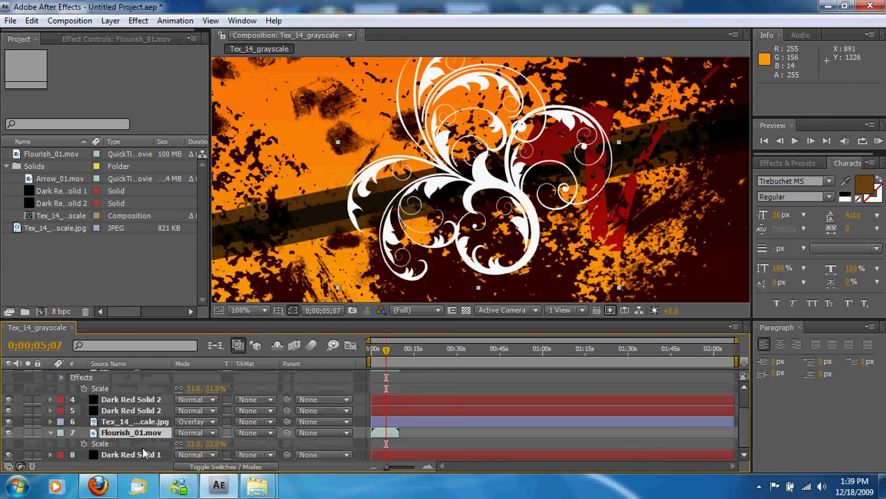
drag(461, 136, 500, 156)
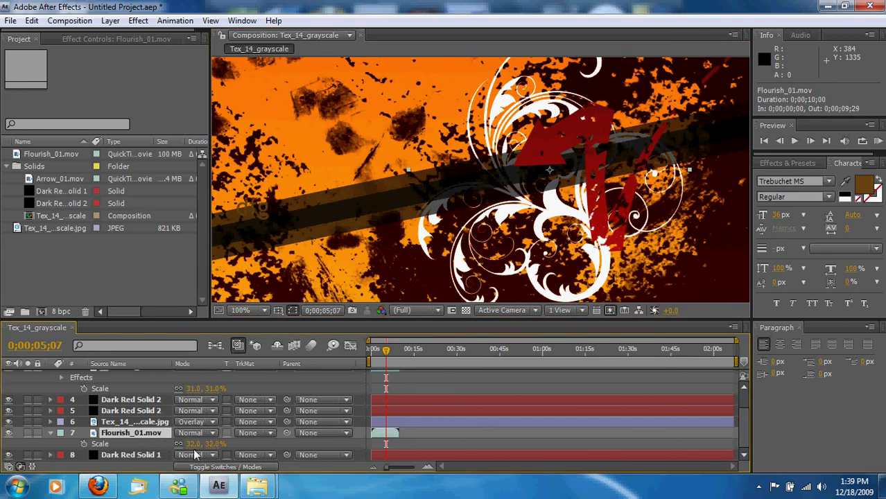
key(s)
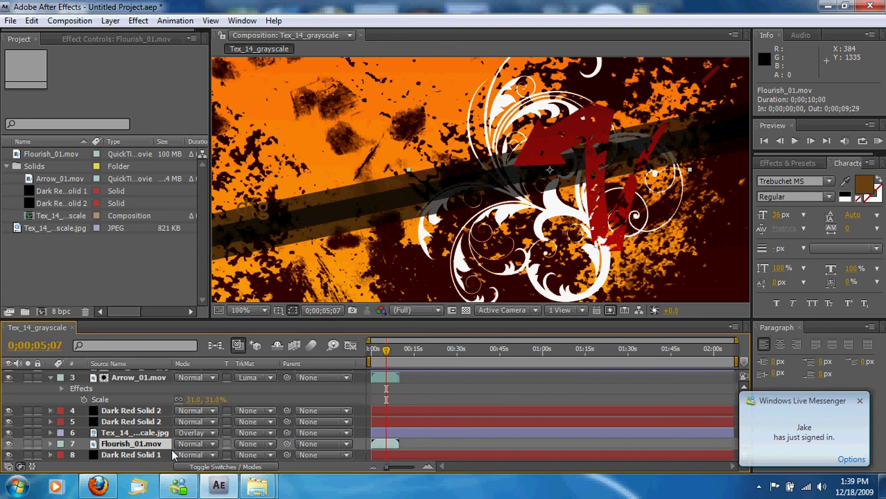
key(s)
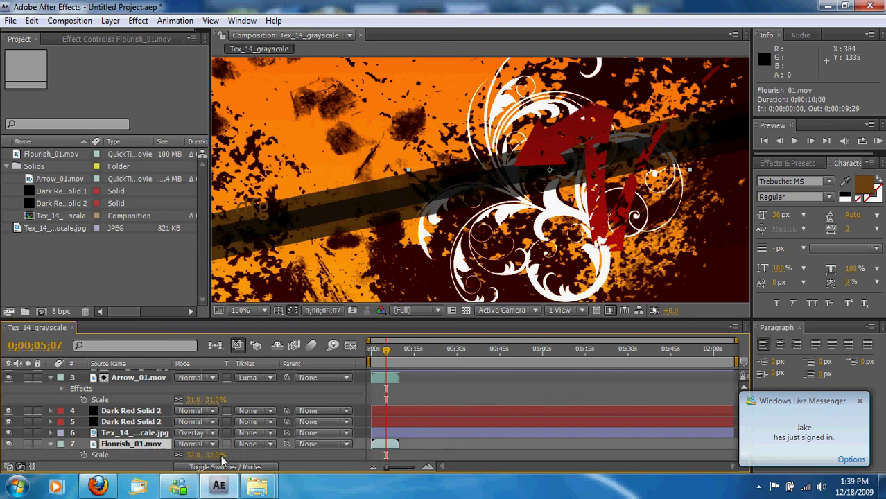
drag(218, 459, 209, 455)
Lower Flourish_01.mov's opacity from 100% to 38% so it fades behind the arrow
click(148, 448)
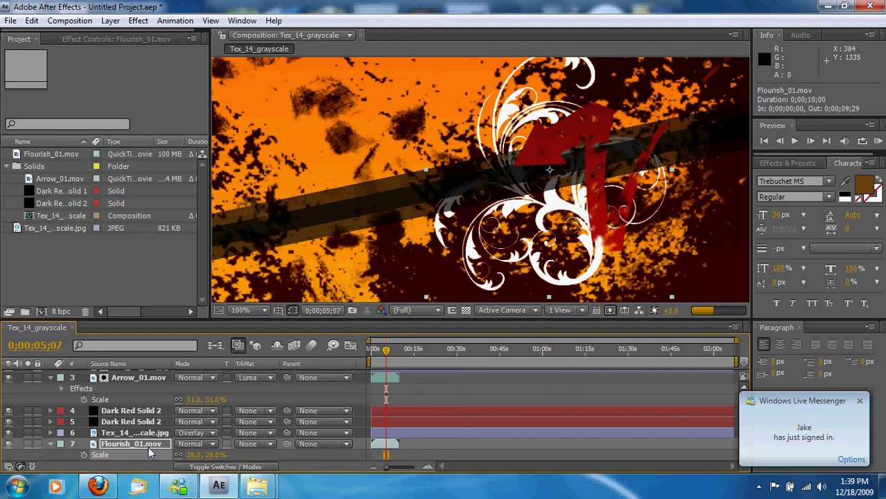
key(t)
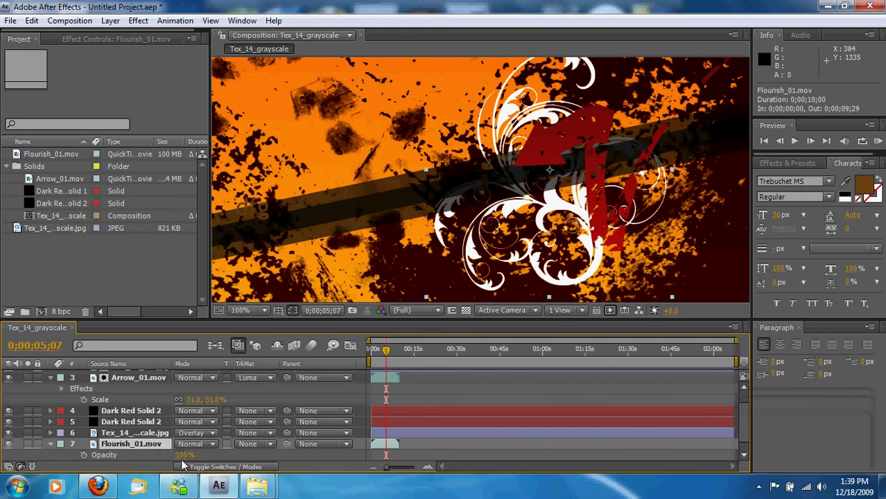
drag(183, 458, 149, 459)
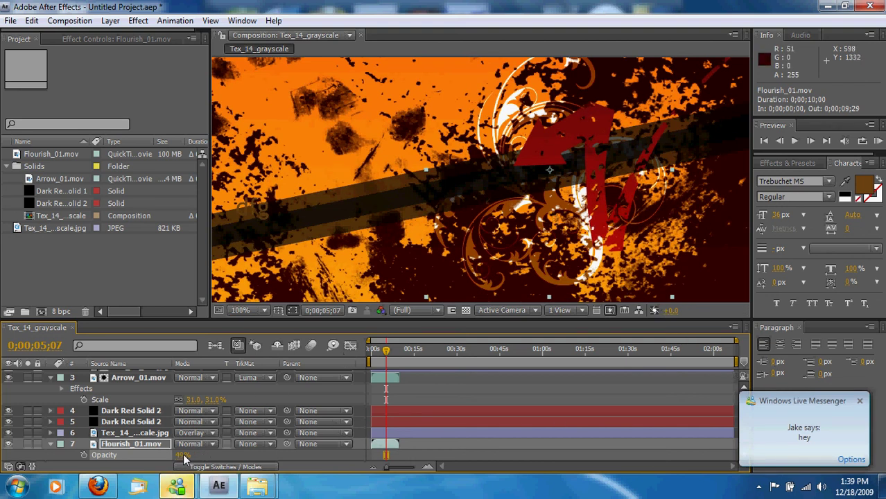
drag(182, 458, 176, 461)
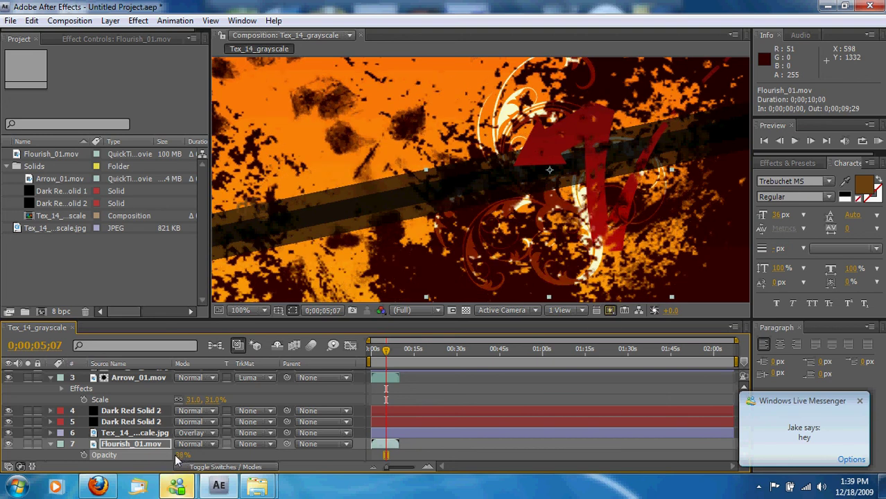